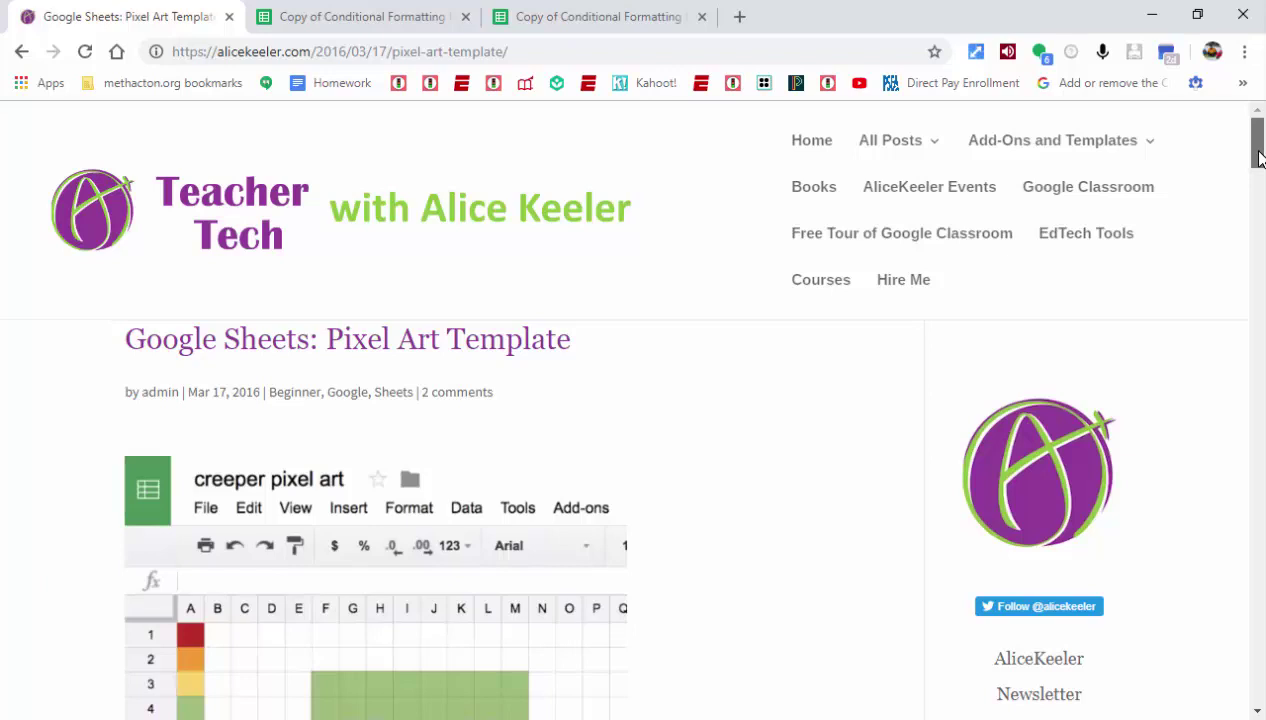
Scroll the alicekeeler.com post past the example GIFs to the Pixel Art Template heading and link
drag(1258, 158, 1260, 179)
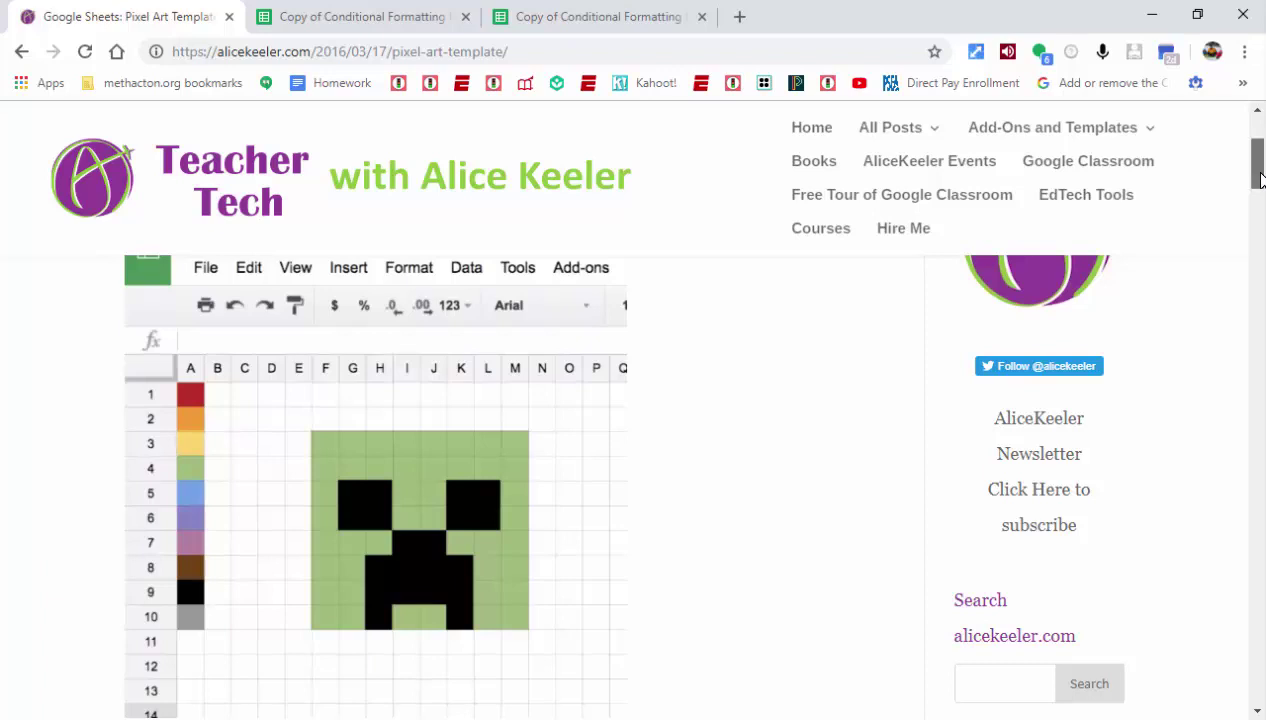
drag(1260, 180, 1262, 238)
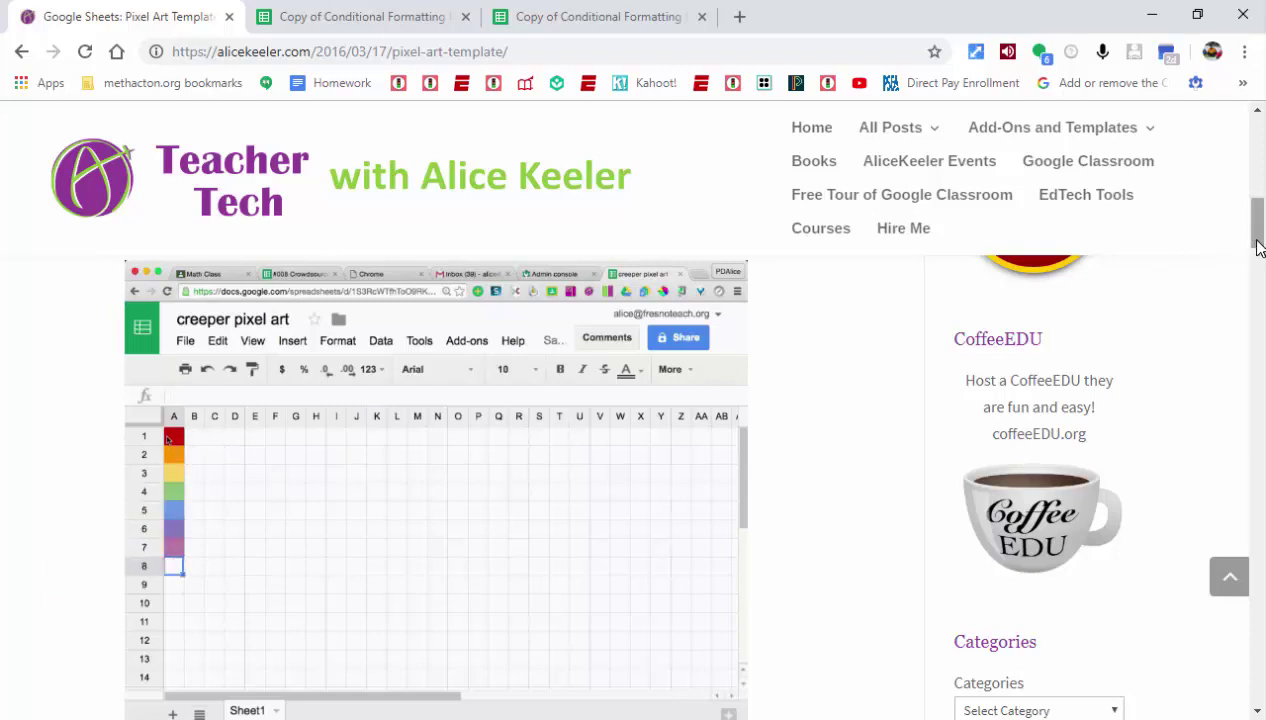
scroll(1262, 245, down, 1)
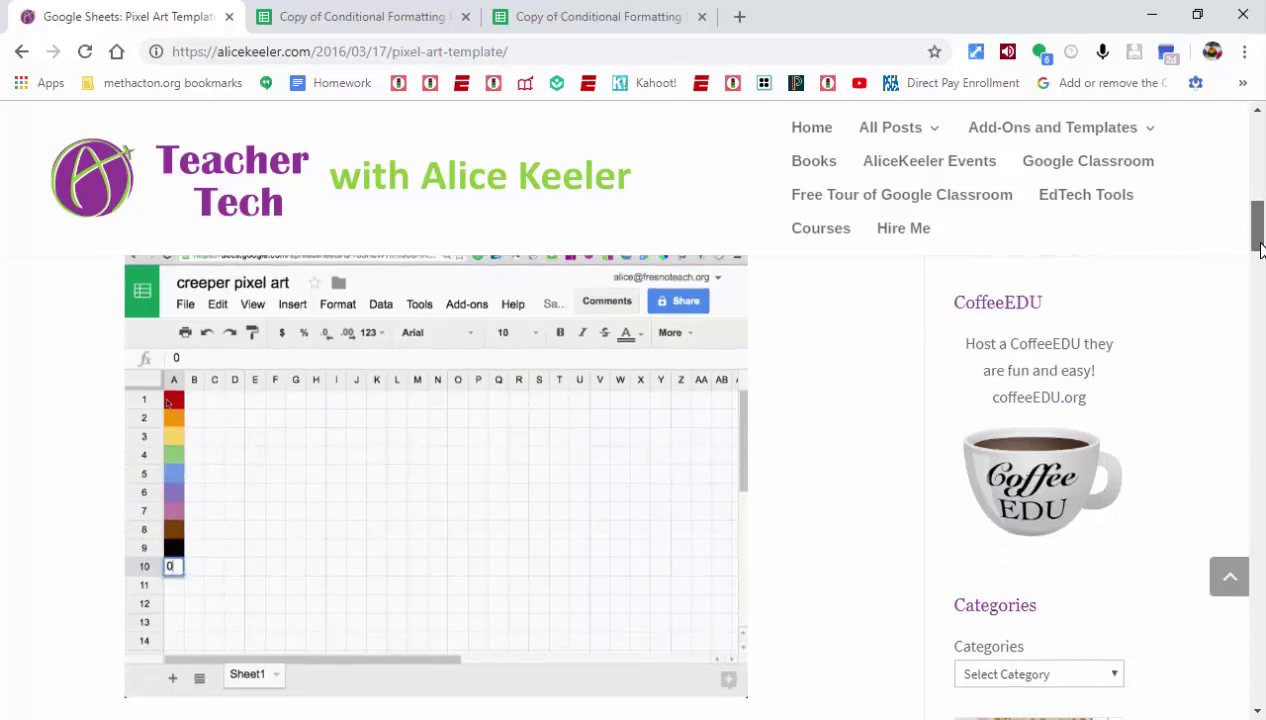
scroll(1262, 250, down, 3)
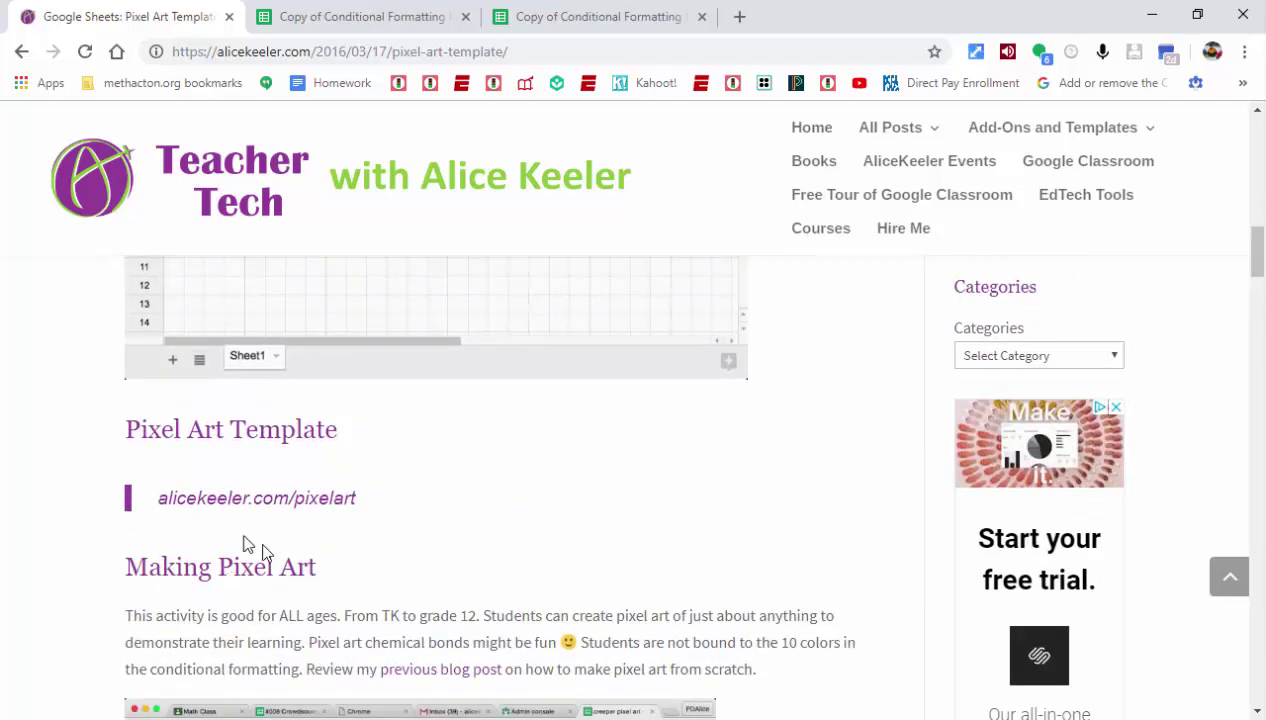
In the Copy of Conditional Formatting tab, enter 1 through 5 in A1:A5
click(374, 20)
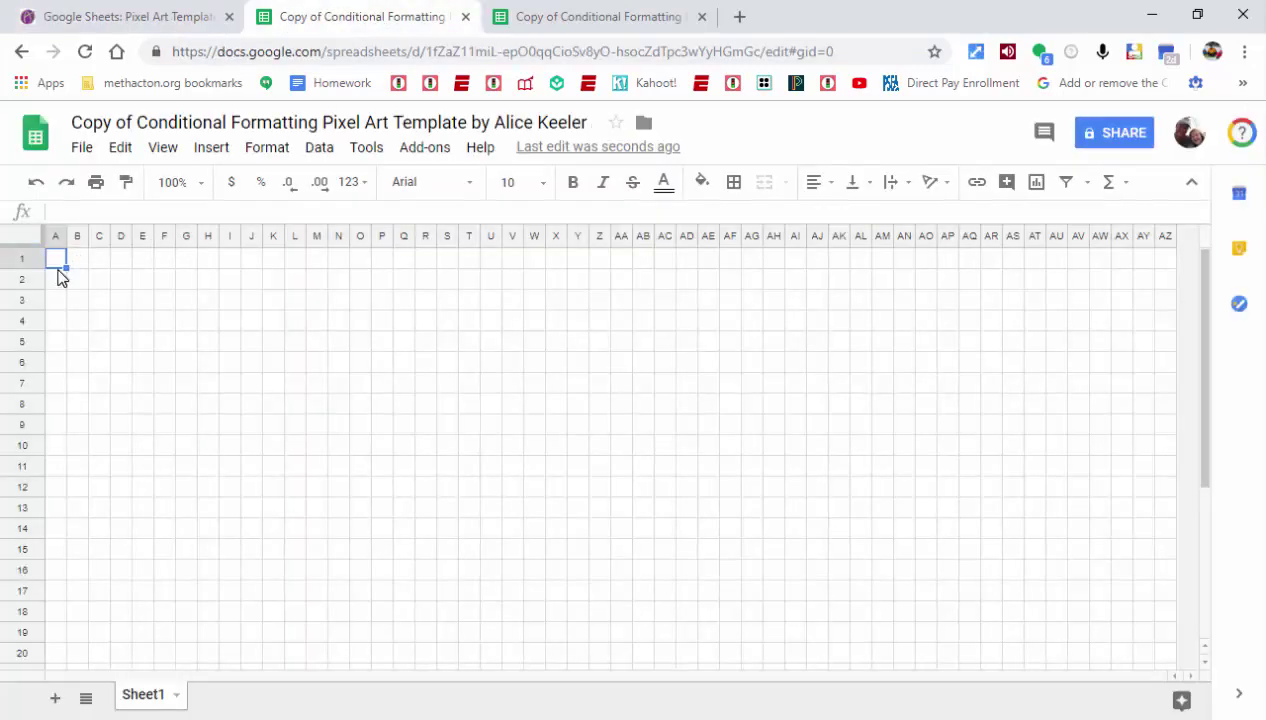
text(1)
key(Return)
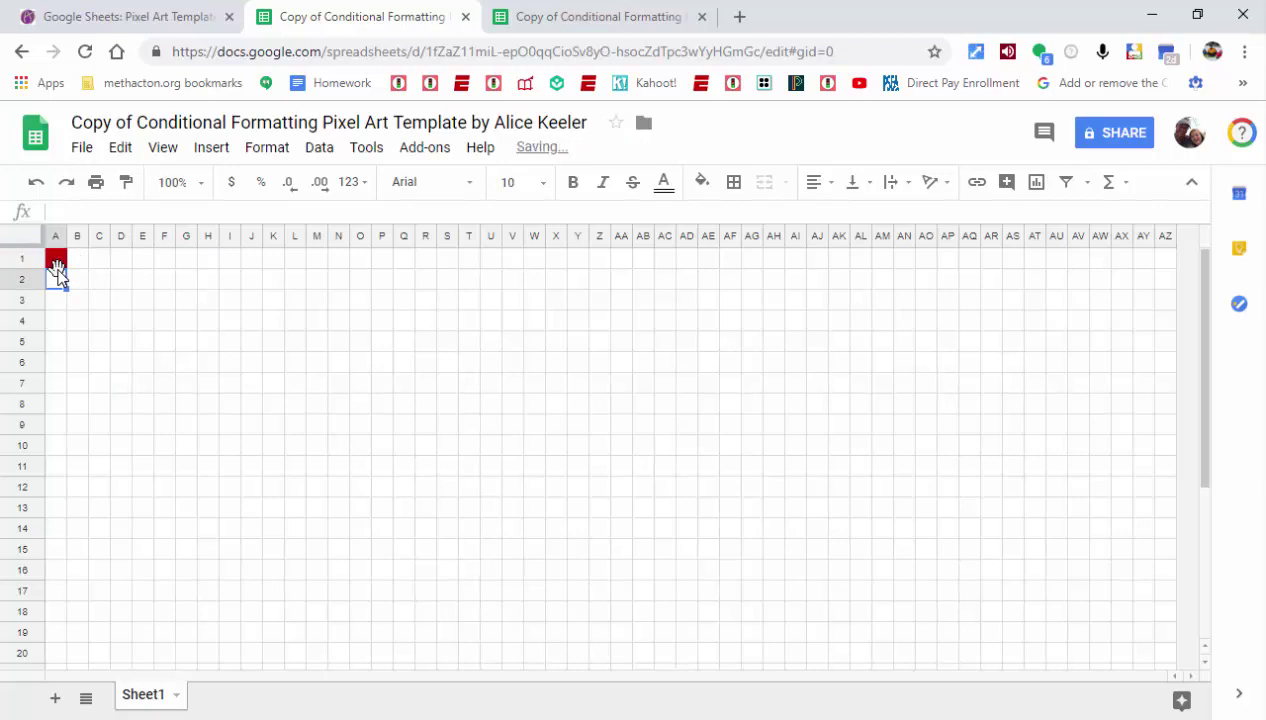
text(2)
key(Return)
text(3)
key(Return)
text(4)
key(Return)
text(5)
key(Return)
Continue column A with the values 6 through 11 in A6:A11
text(6)
key(Return)
text(7)
key(Return)
text(8)
key(Return)
text(9)
key(Return)
text(10)
key(Return)
text(11)
key(Return)
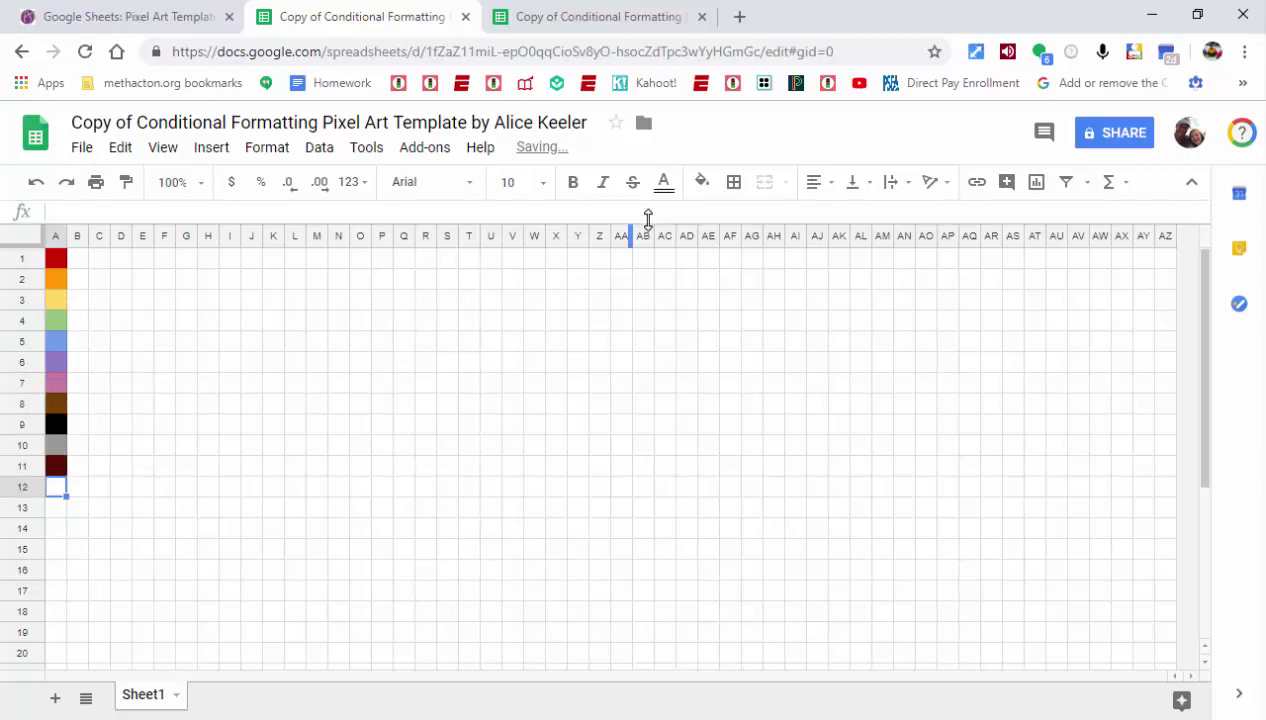
click(667, 190)
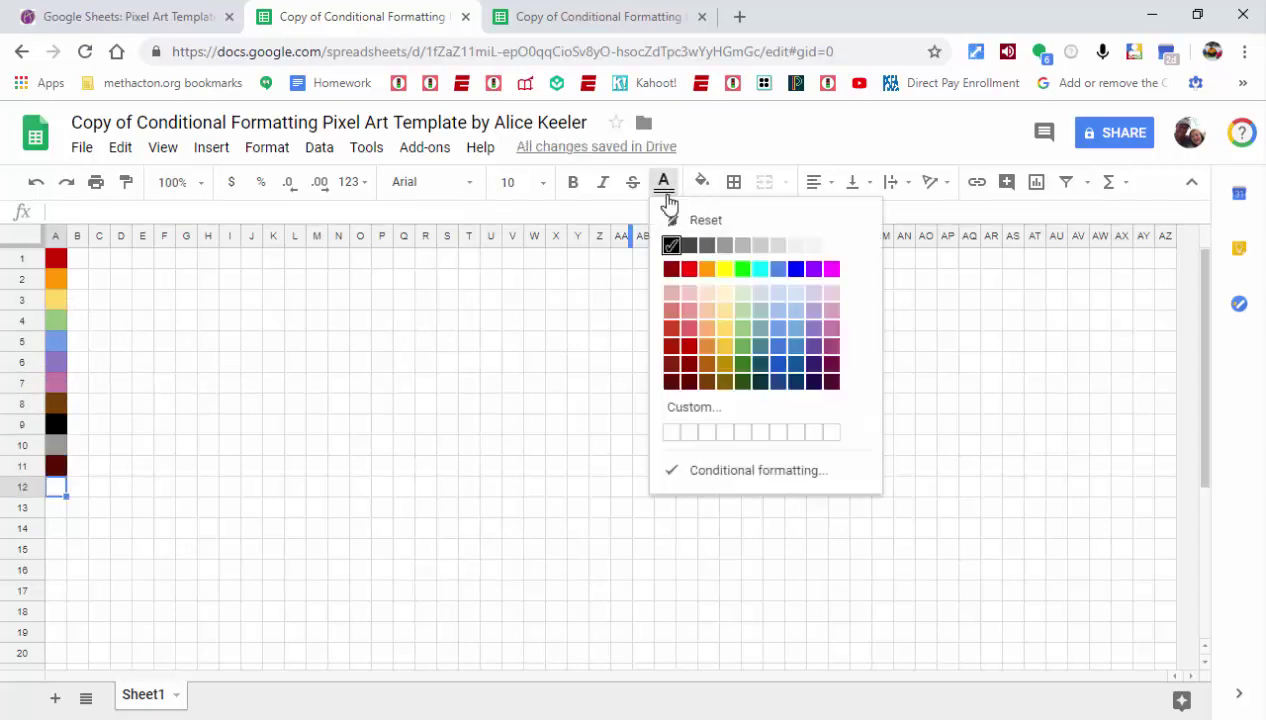
Open the conditional format rules and test the 22 rule by entering 22 in A12 and W6
click(712, 477)
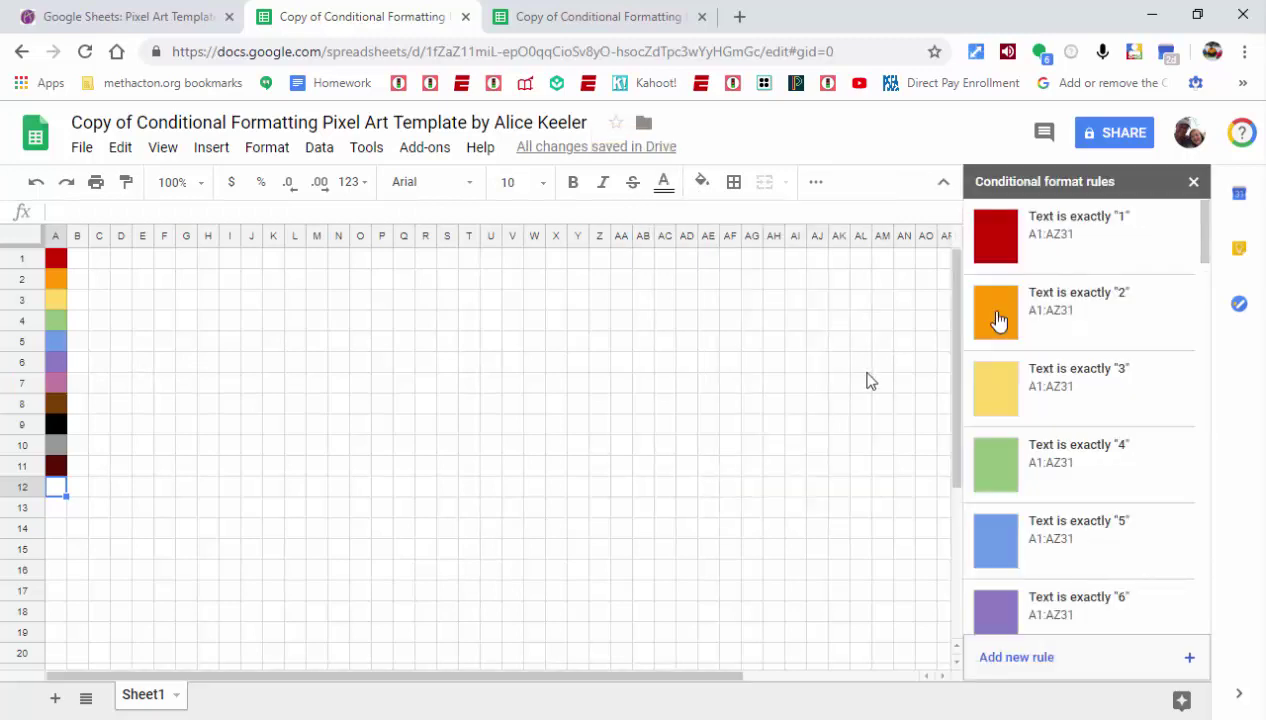
drag(1208, 237, 1218, 331)
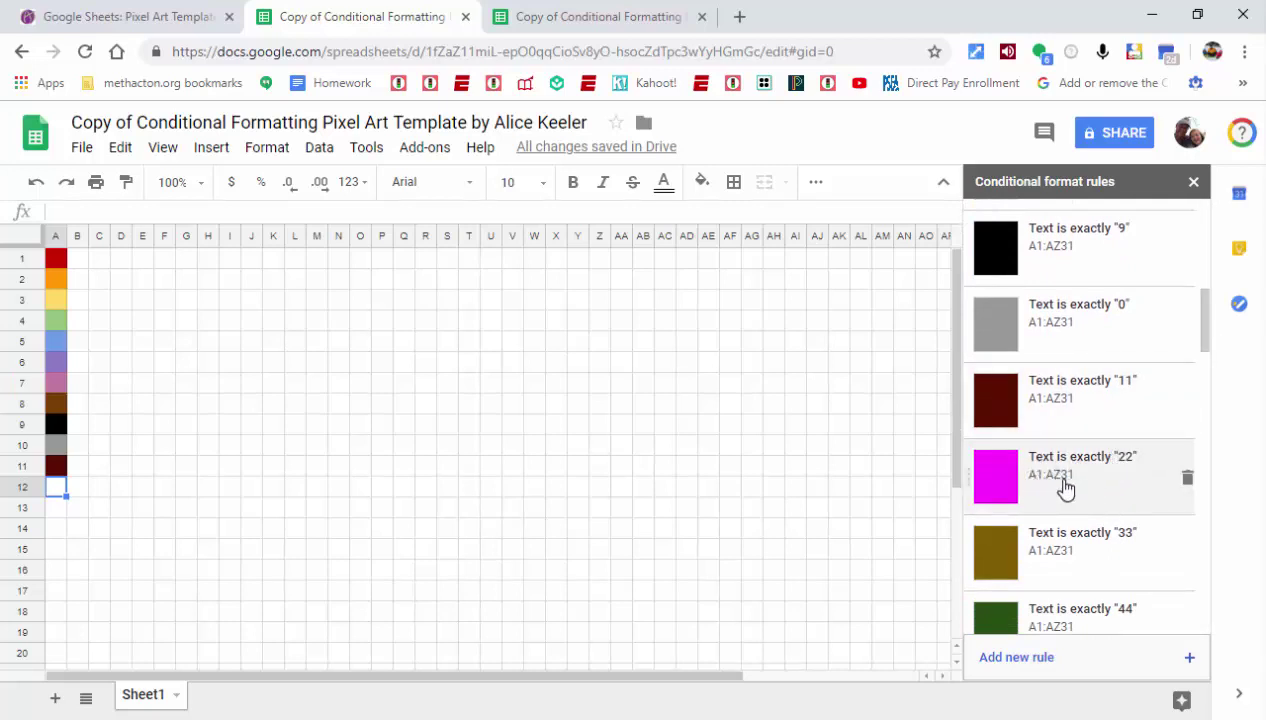
text(22)
key(Return)
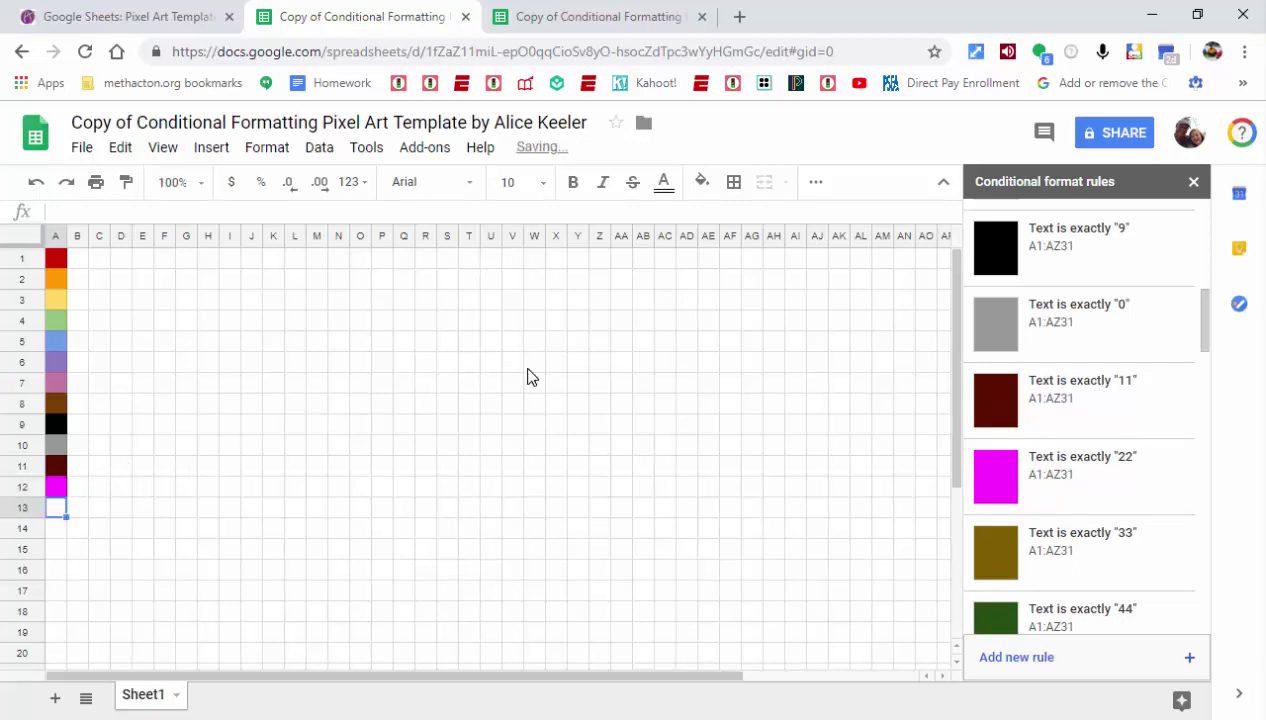
click(528, 368)
text(22)
key(Return)
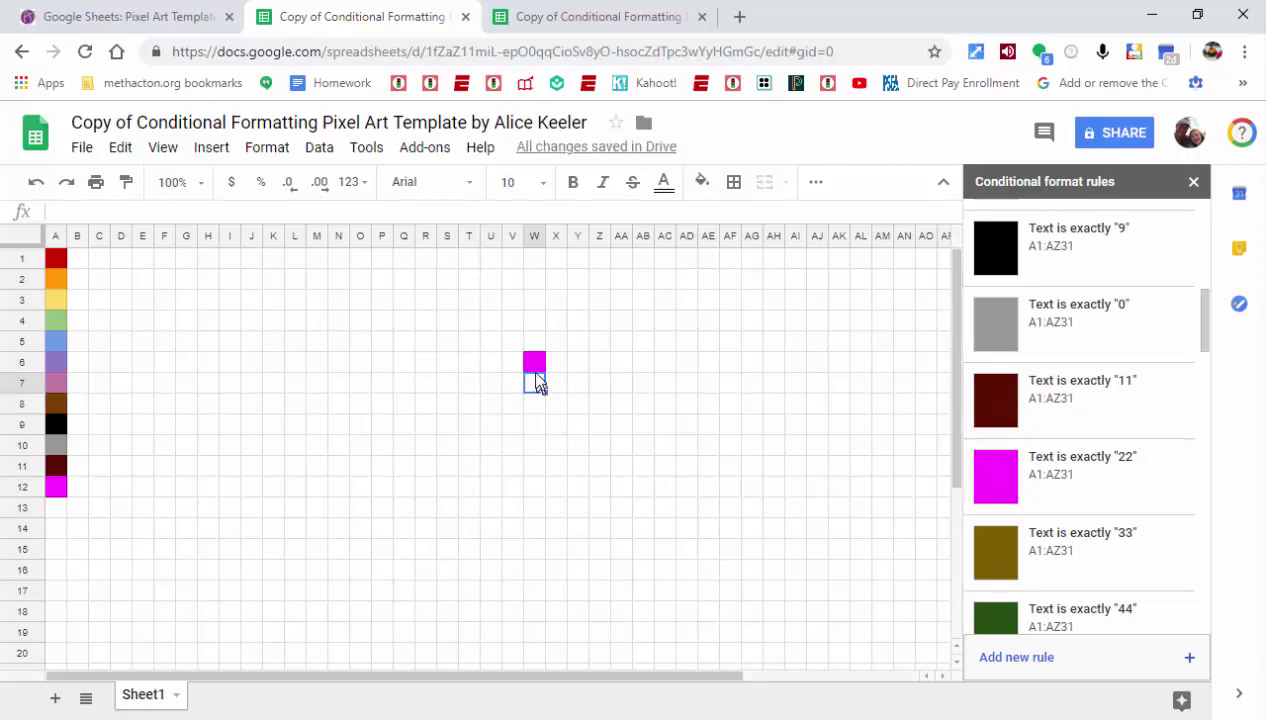
Clear the 22 test values from W6 and A12
click(535, 366)
key(Delete)
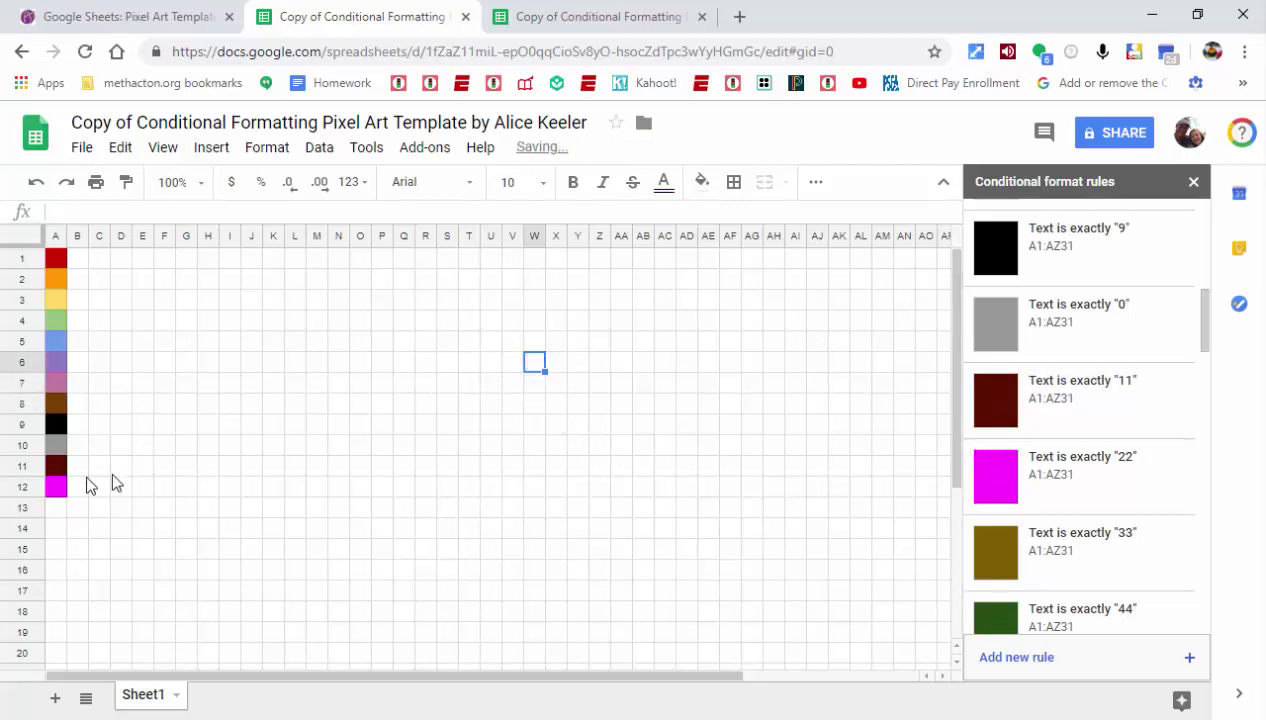
click(58, 487)
key(Delete)
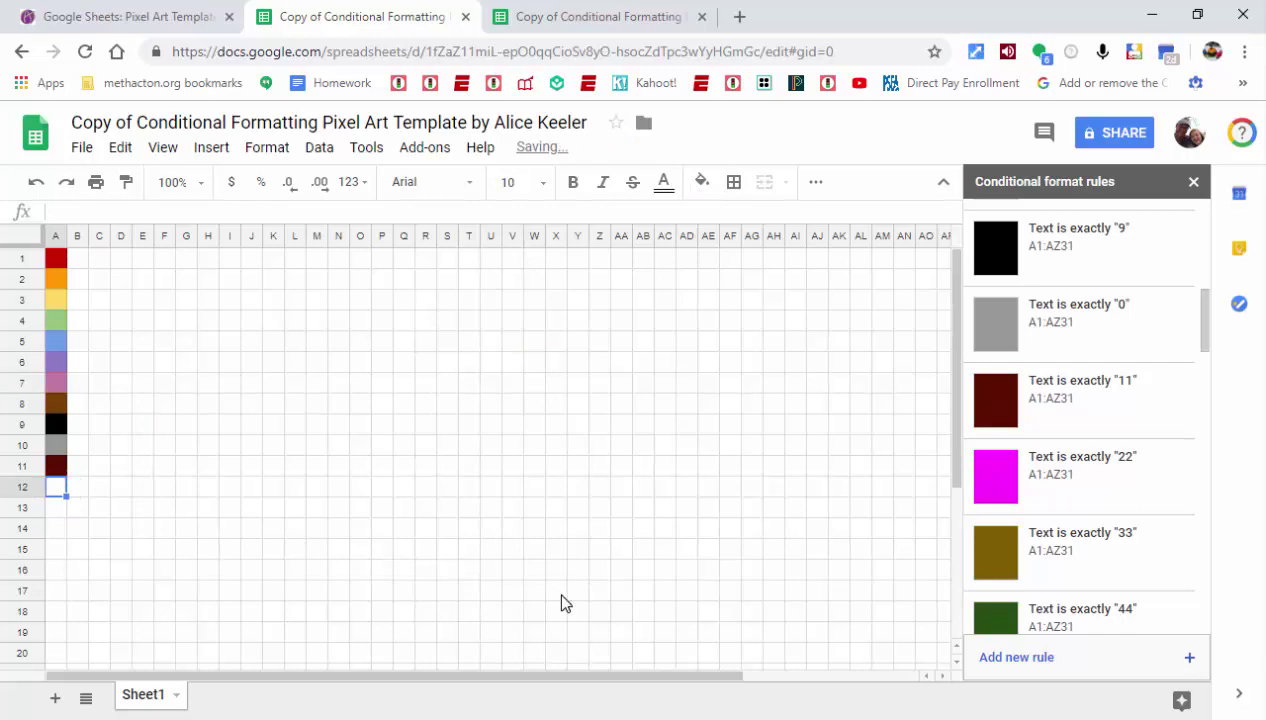
Change the magenta rule's 'text is exactly' value from 22 to 12, then enter 12 in A12
click(1062, 479)
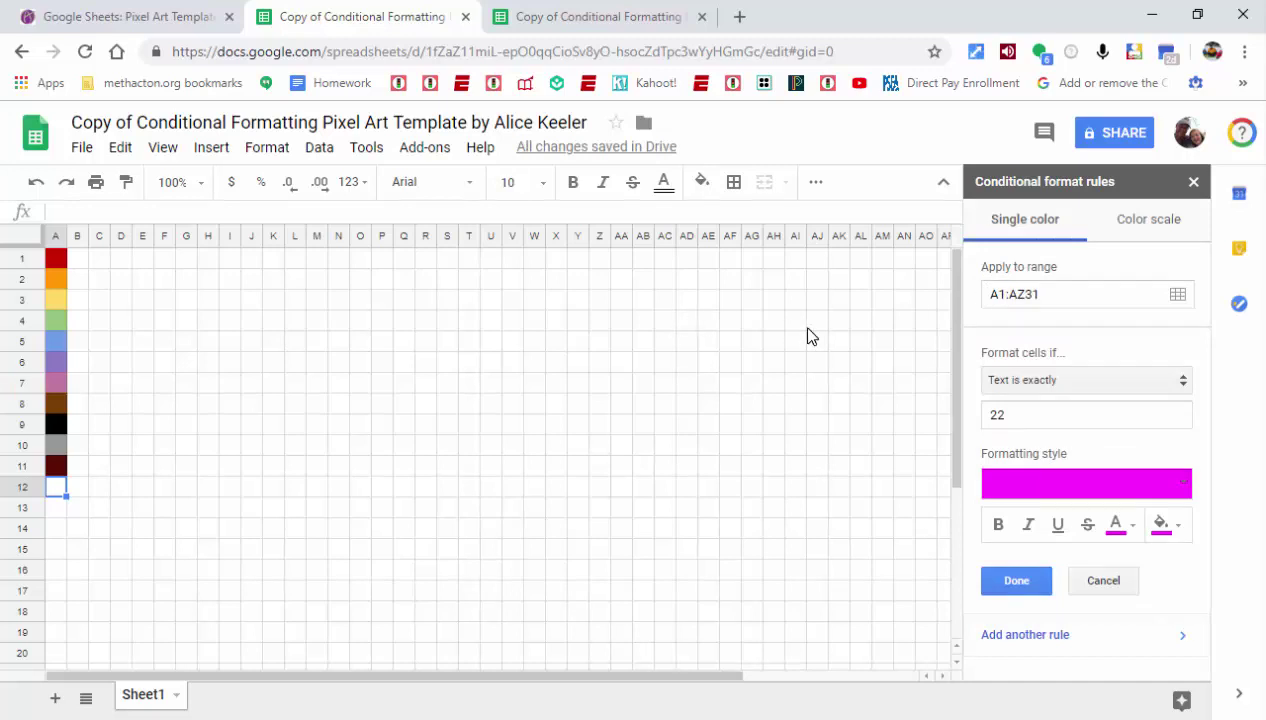
click(1050, 393)
click(1054, 393)
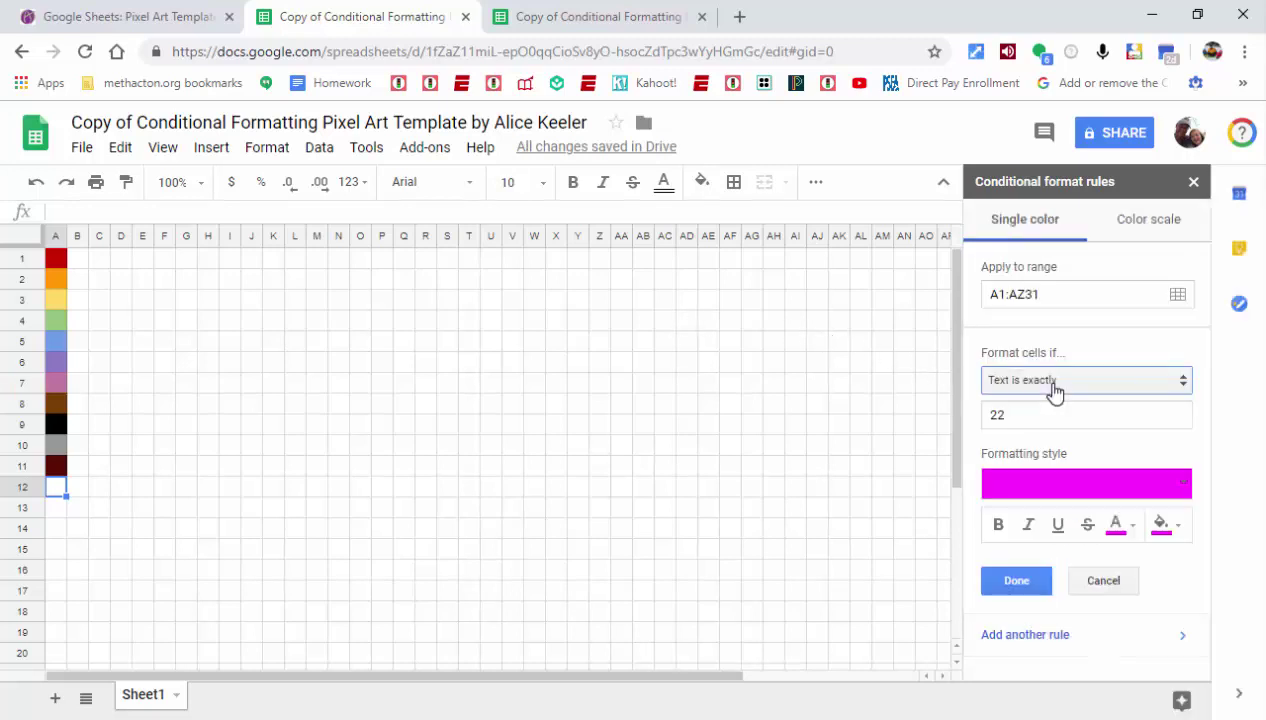
click(996, 417)
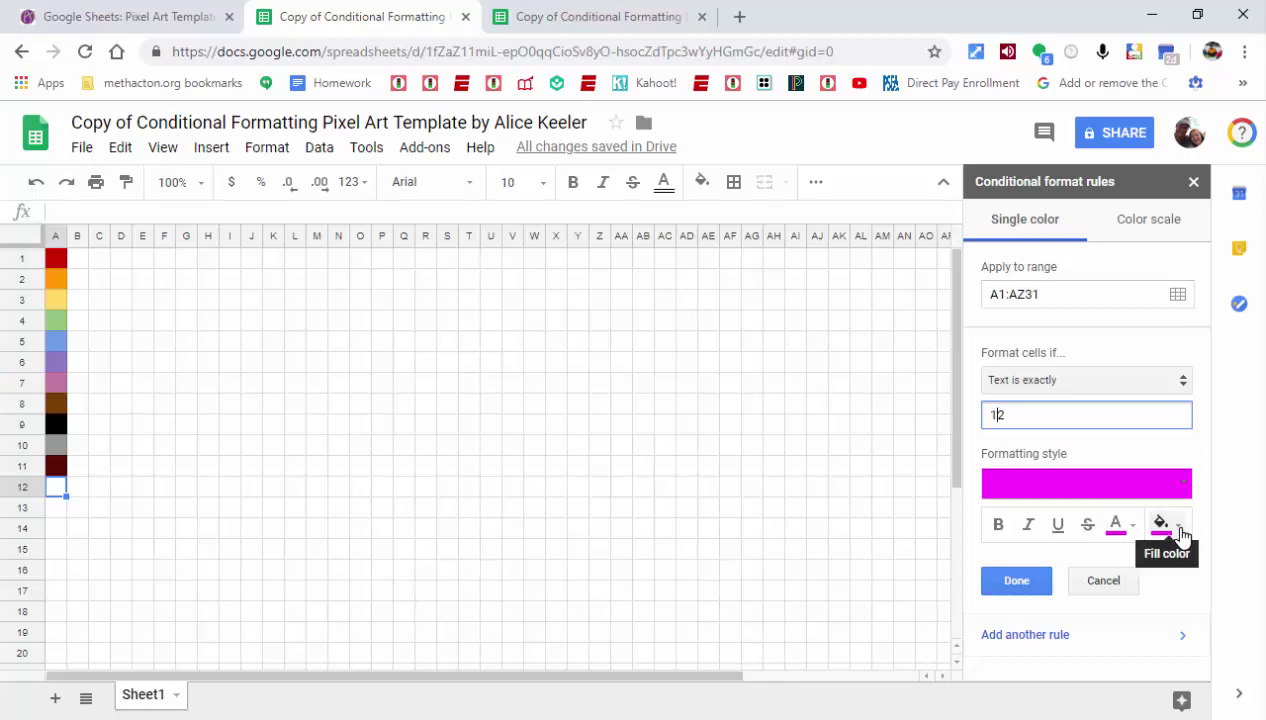
click(1031, 588)
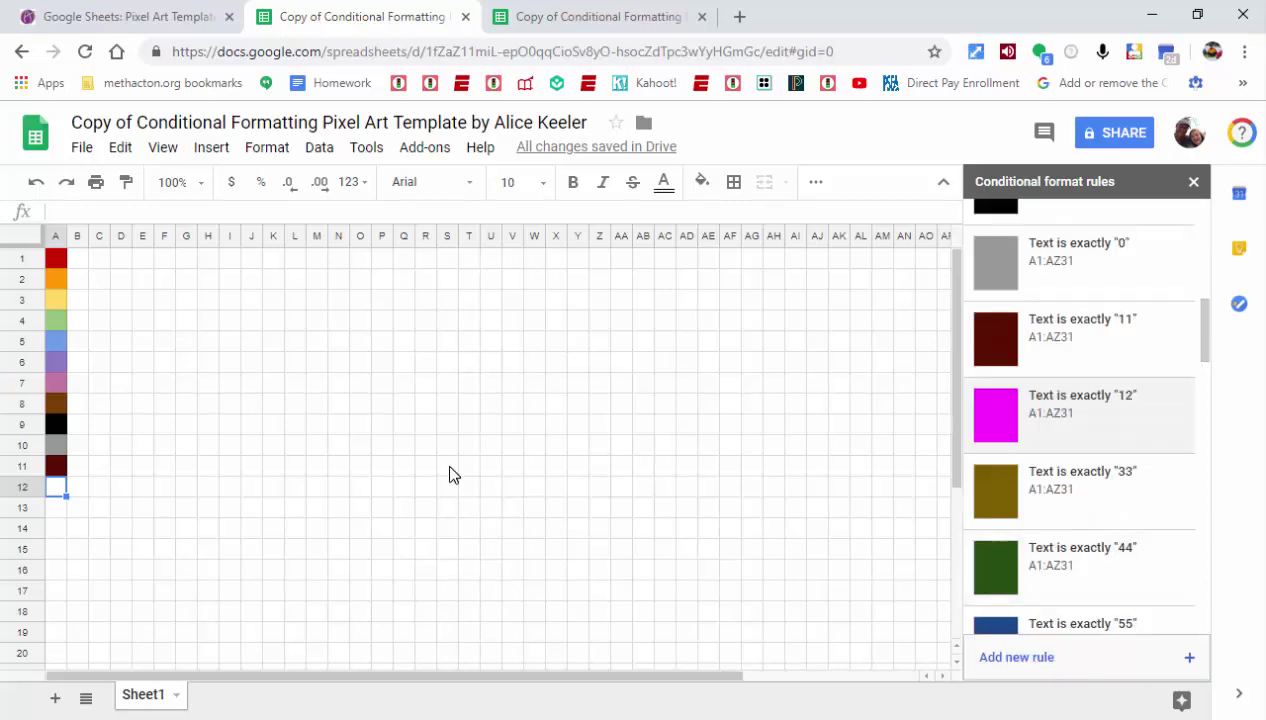
text(12)
key(Return)
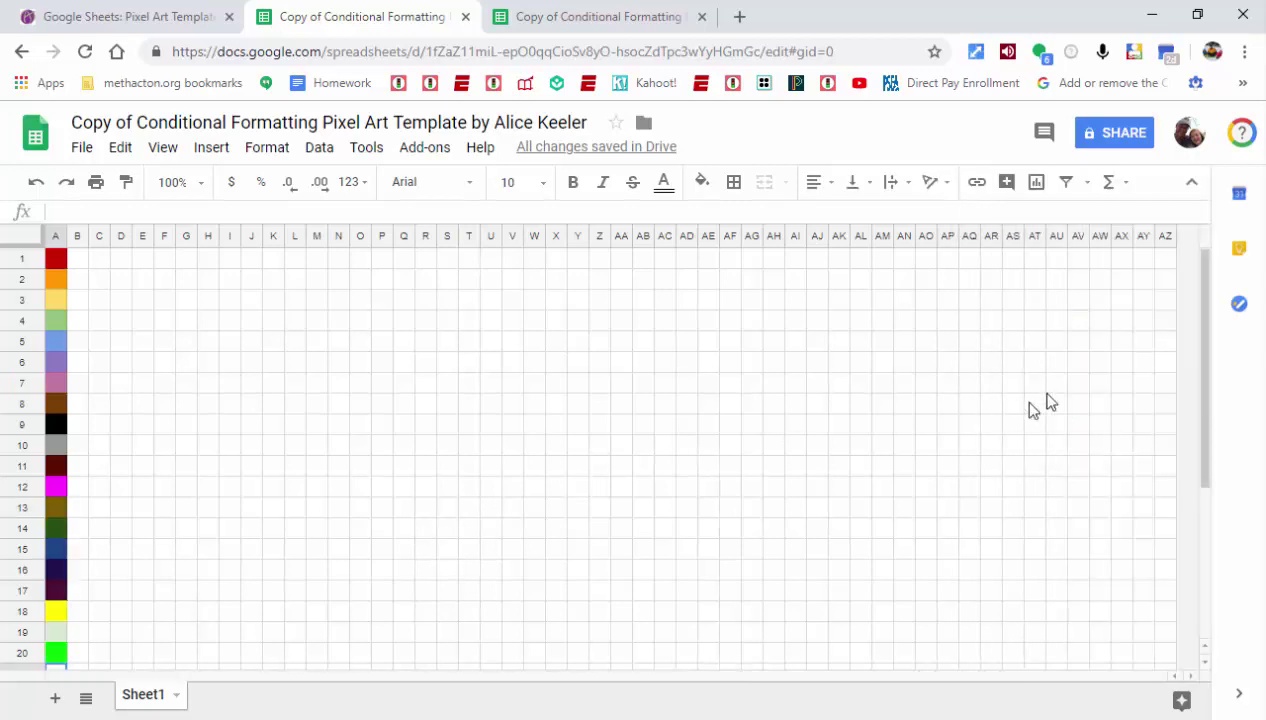
Scroll down the sheet to show the coloured swatches down to A20
drag(1204, 416, 1188, 548)
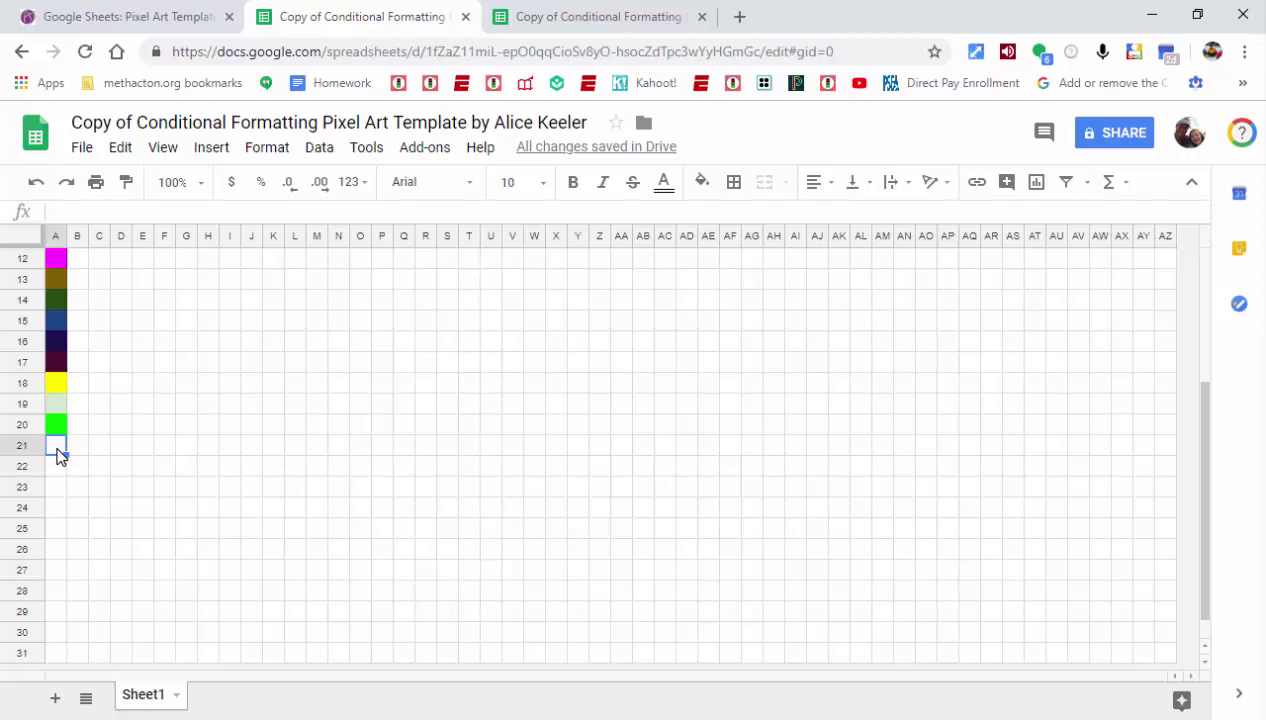
Delete rows 21–31 so the grid ends at row 20
key(ctrl+shift+Down)
click(122, 148)
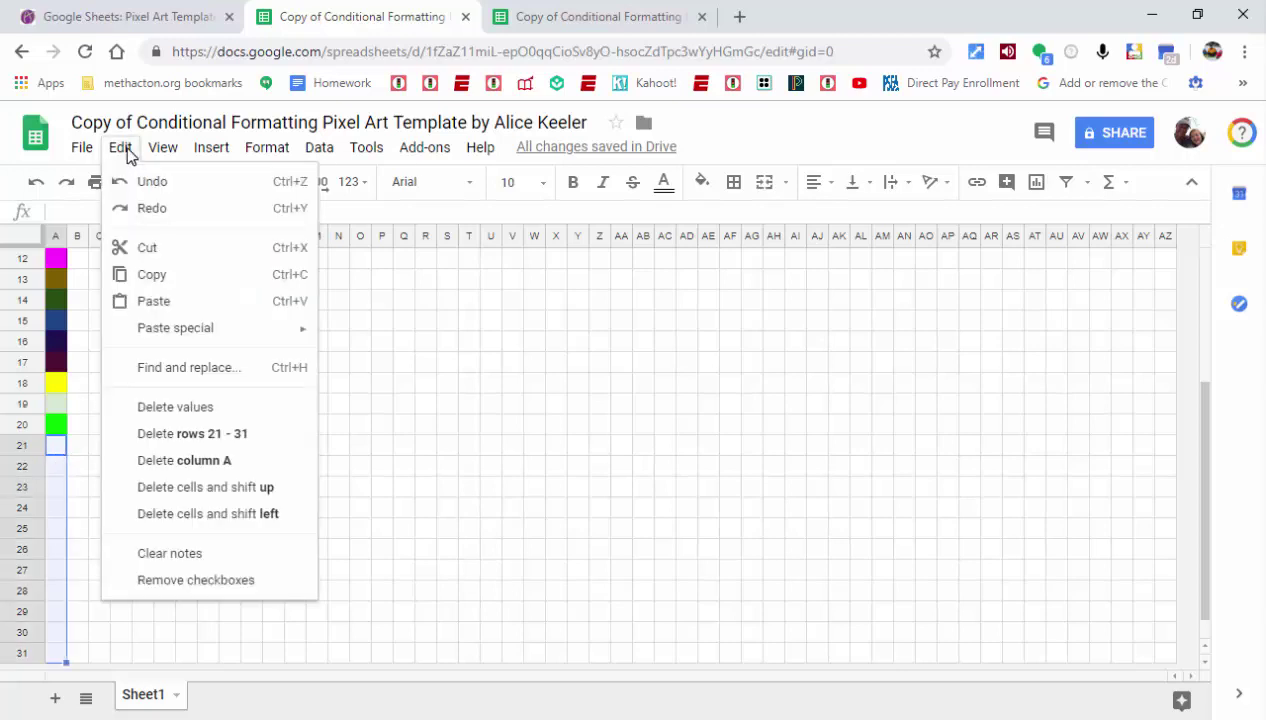
click(190, 433)
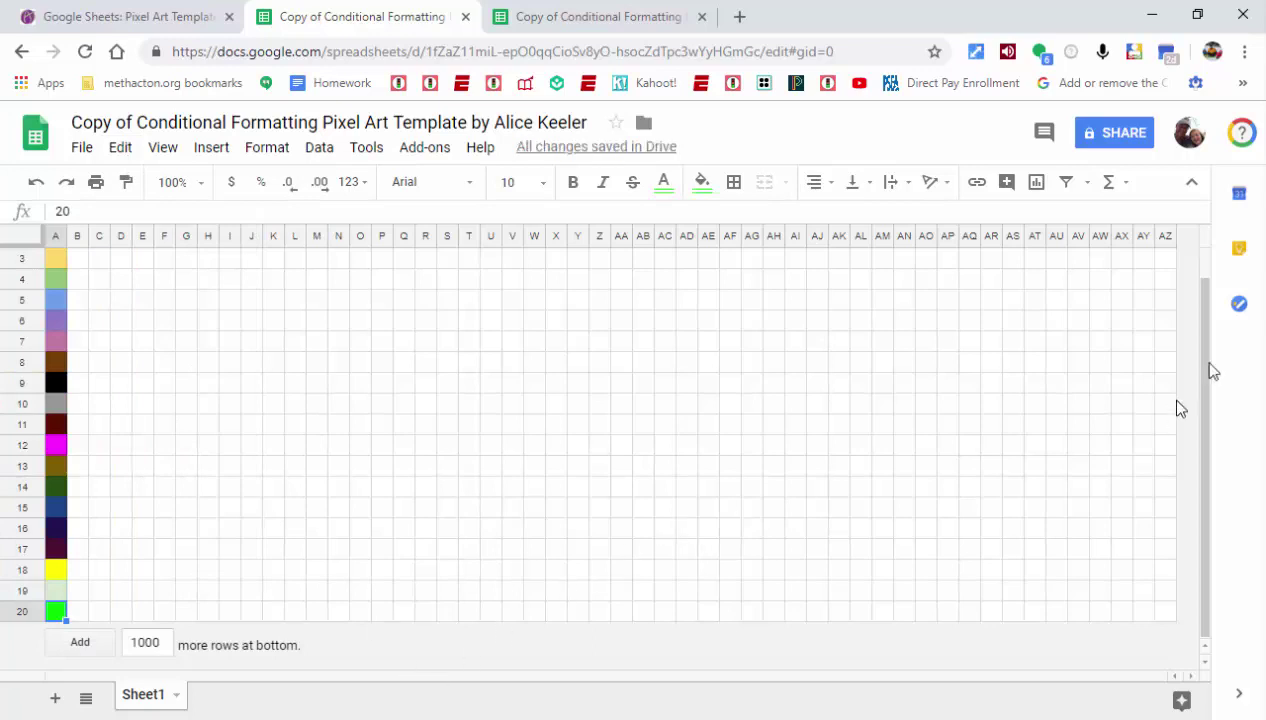
Insert one column to the right of AZ, adding column BA
click(1165, 236)
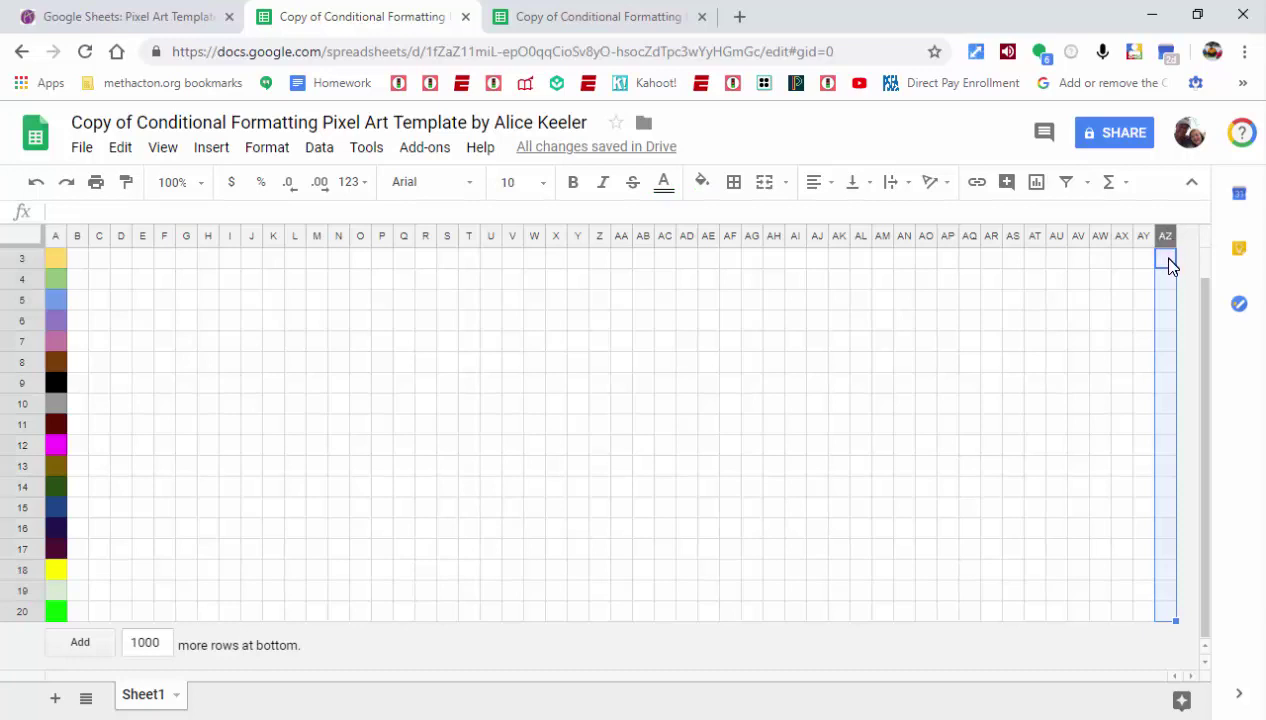
right_click(1169, 263)
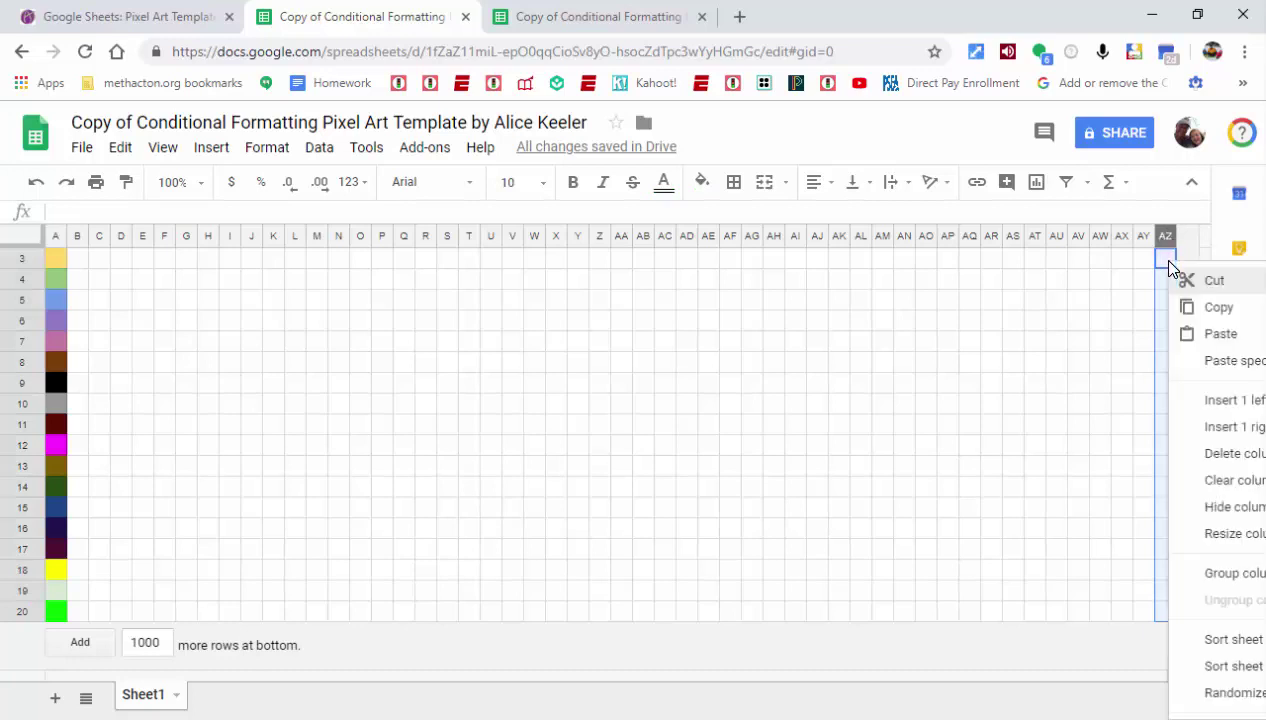
click(1192, 427)
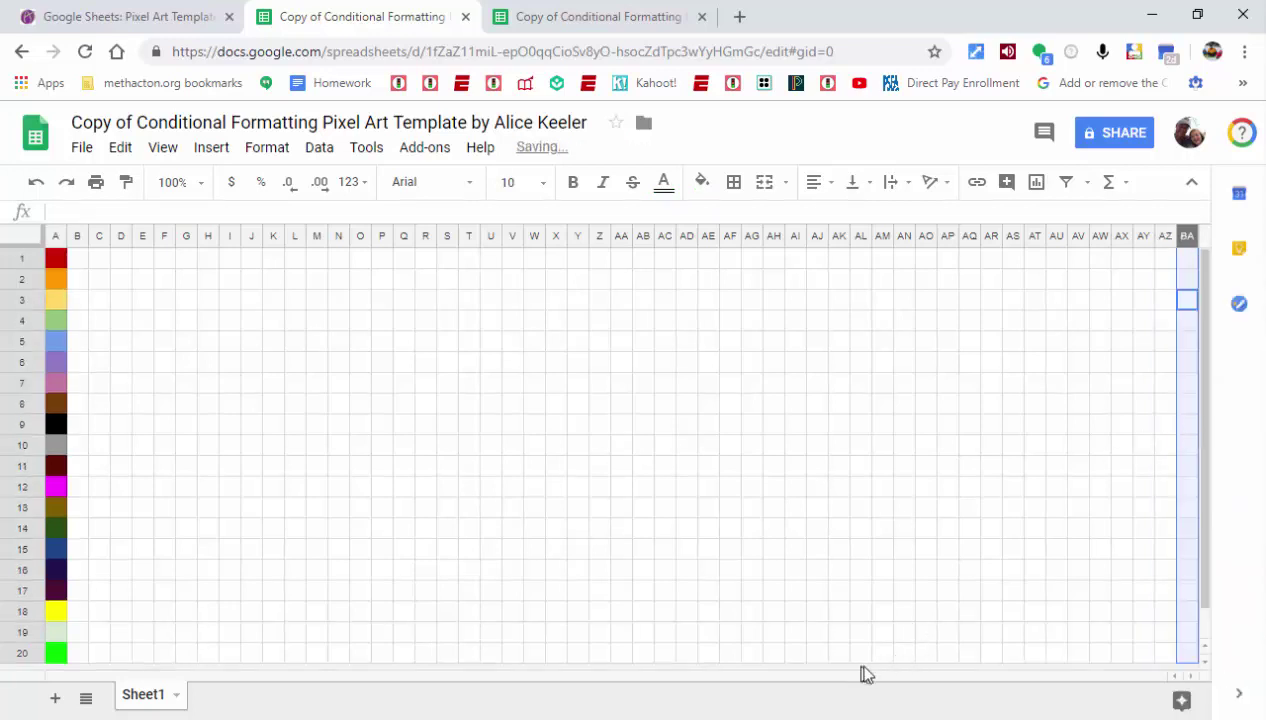
click(1084, 555)
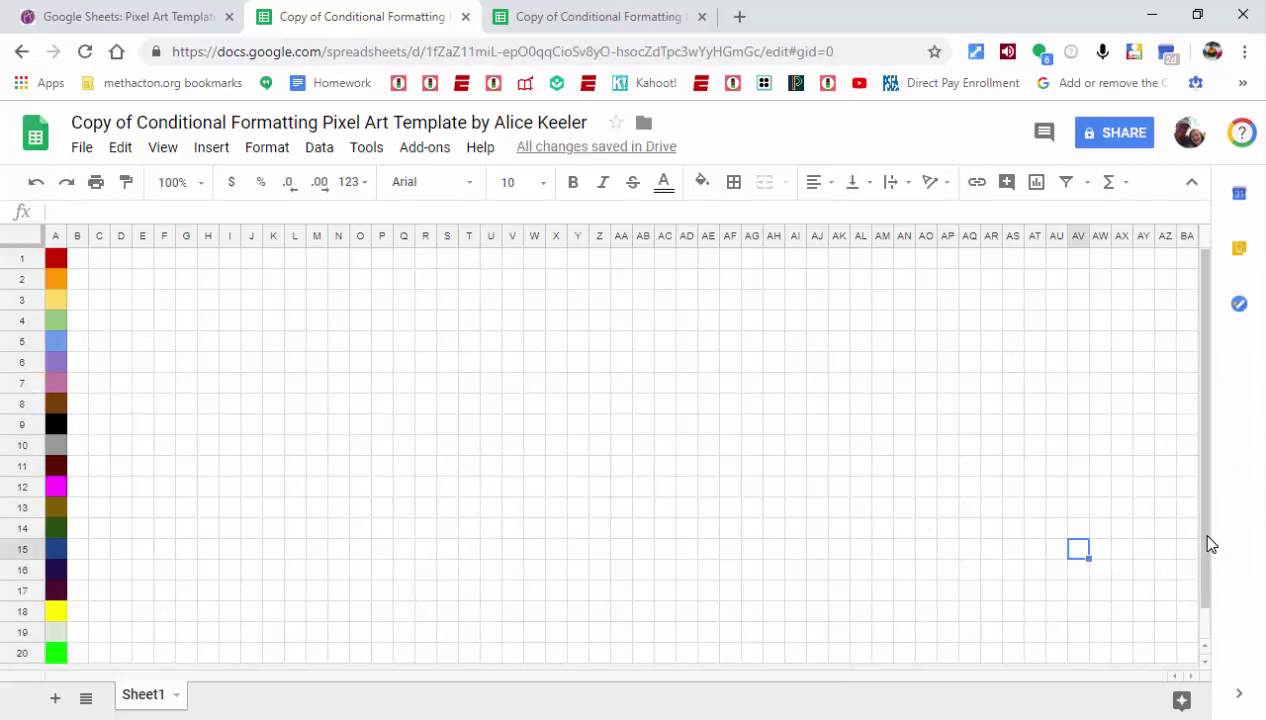
drag(1209, 551, 1193, 480)
Fill C1:C20 with 14, making column C dark green
click(104, 261)
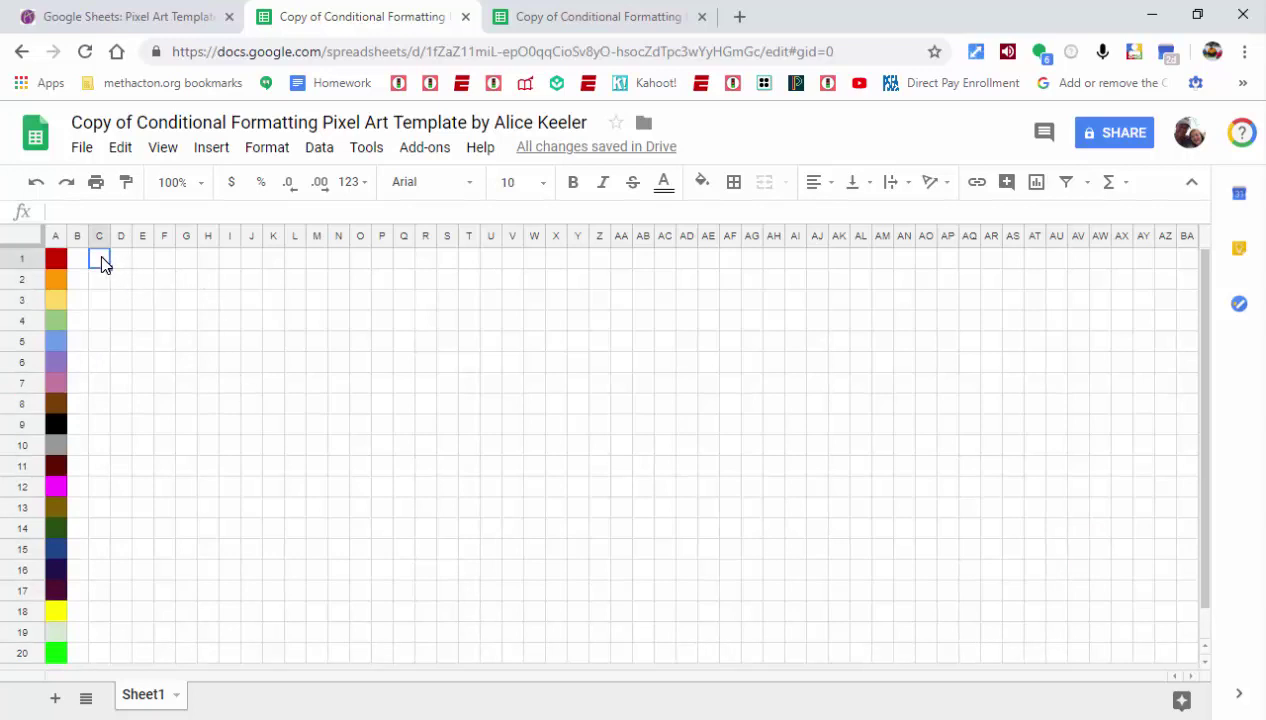
text(14)
click(118, 297)
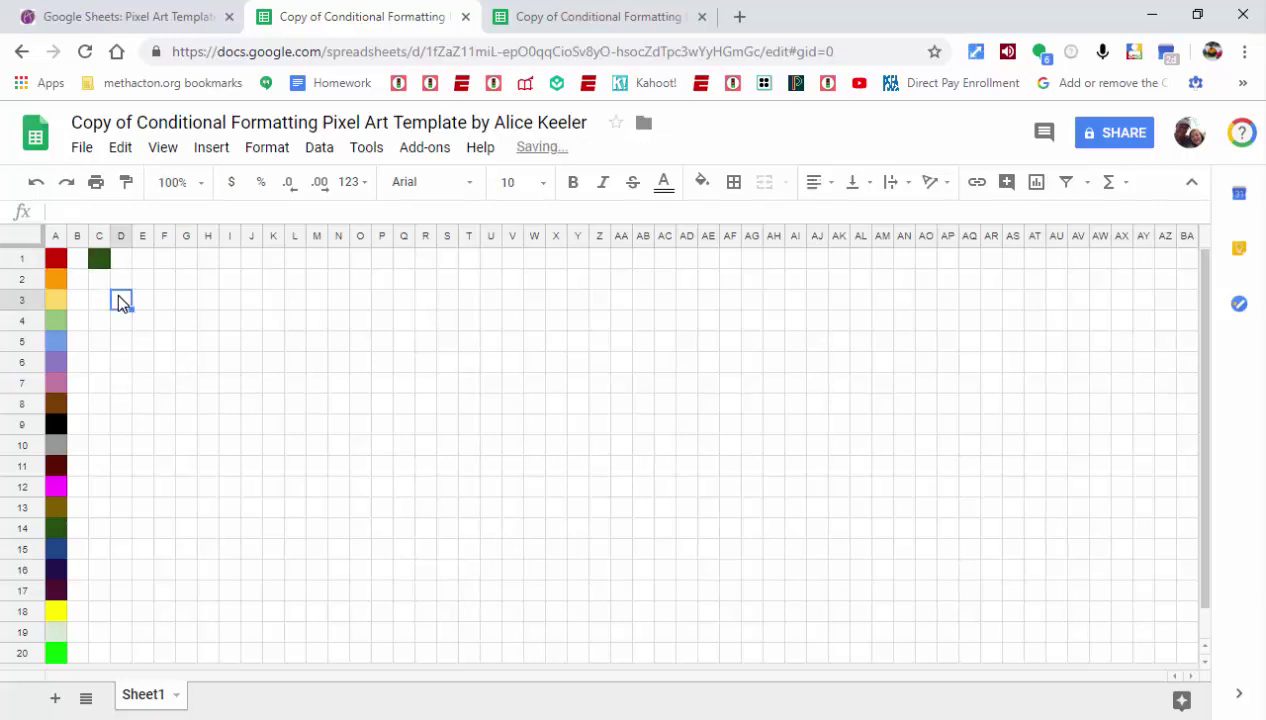
click(104, 262)
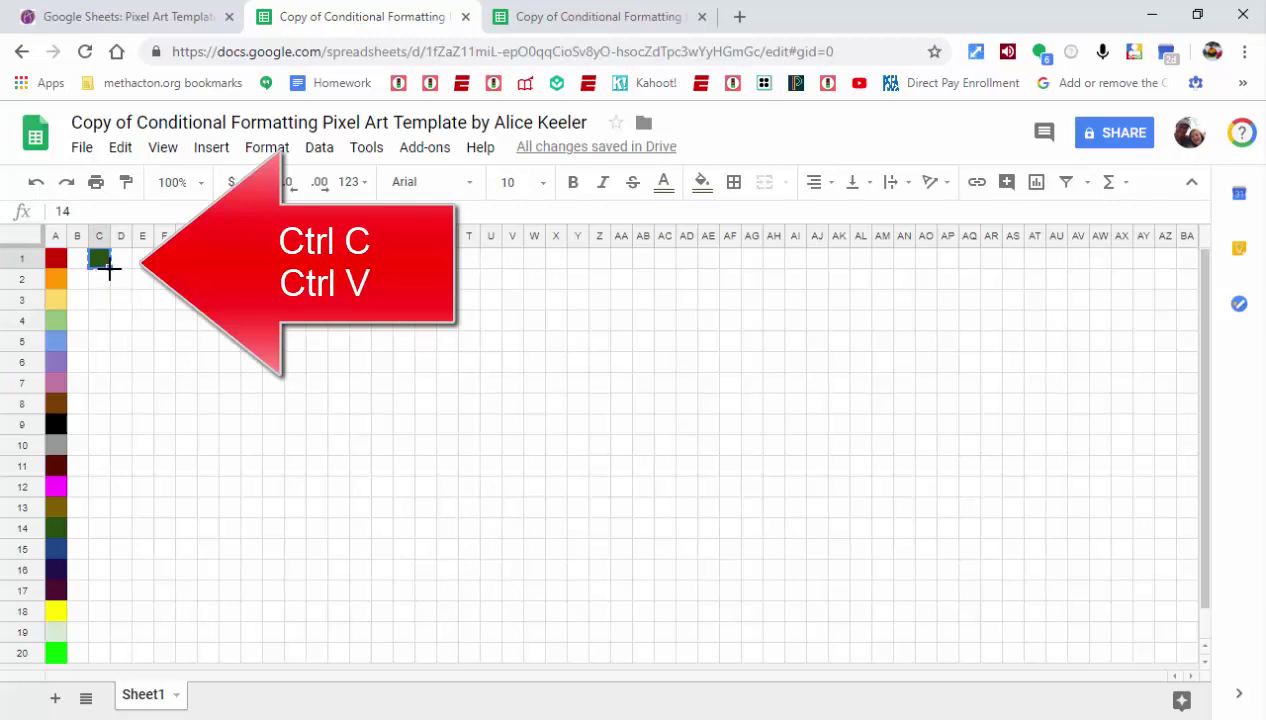
drag(109, 268, 108, 652)
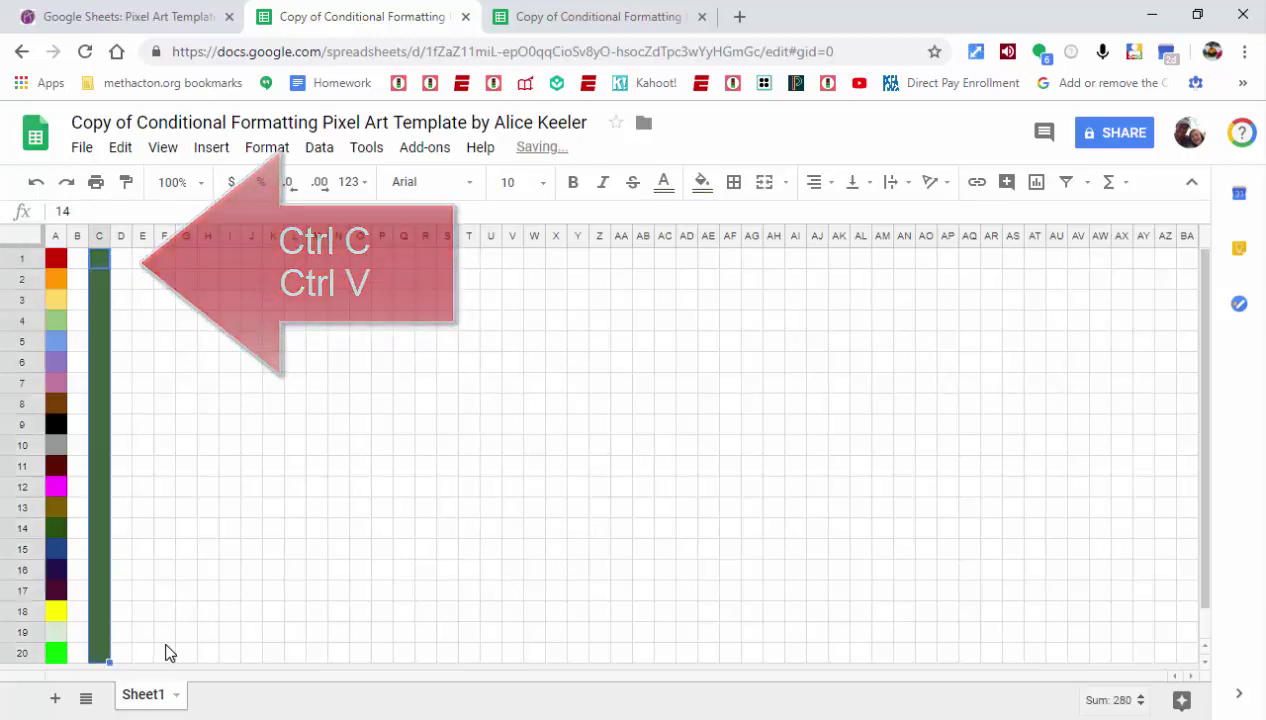
click(166, 650)
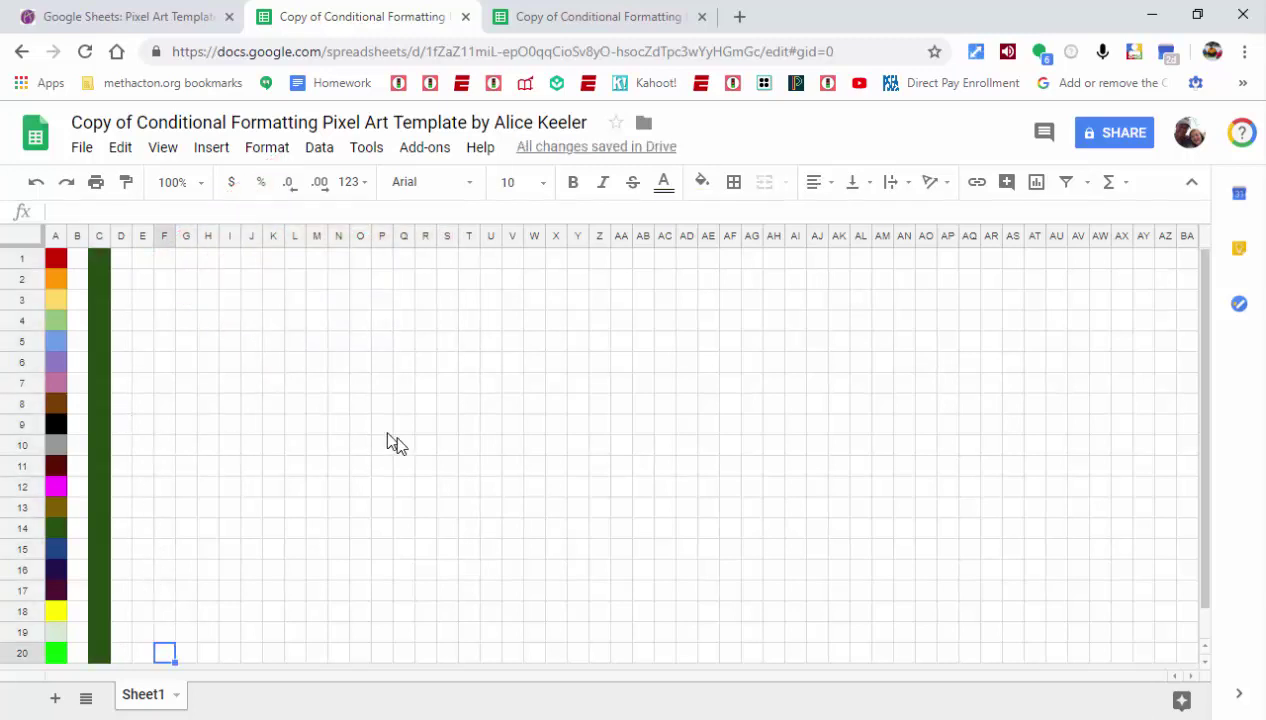
Enter 7 in Q6 for pink and 4 in N7 for light green, then show the EAGLES sheet
click(405, 364)
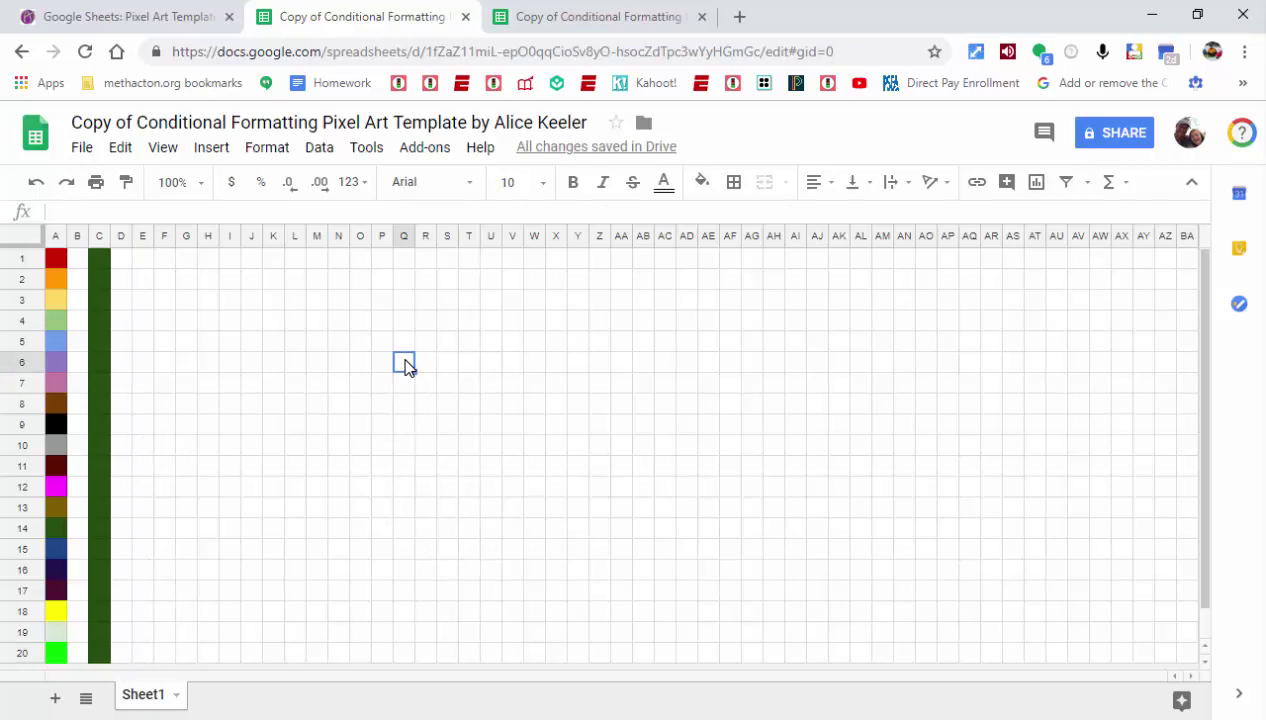
text(7)
key(Return)
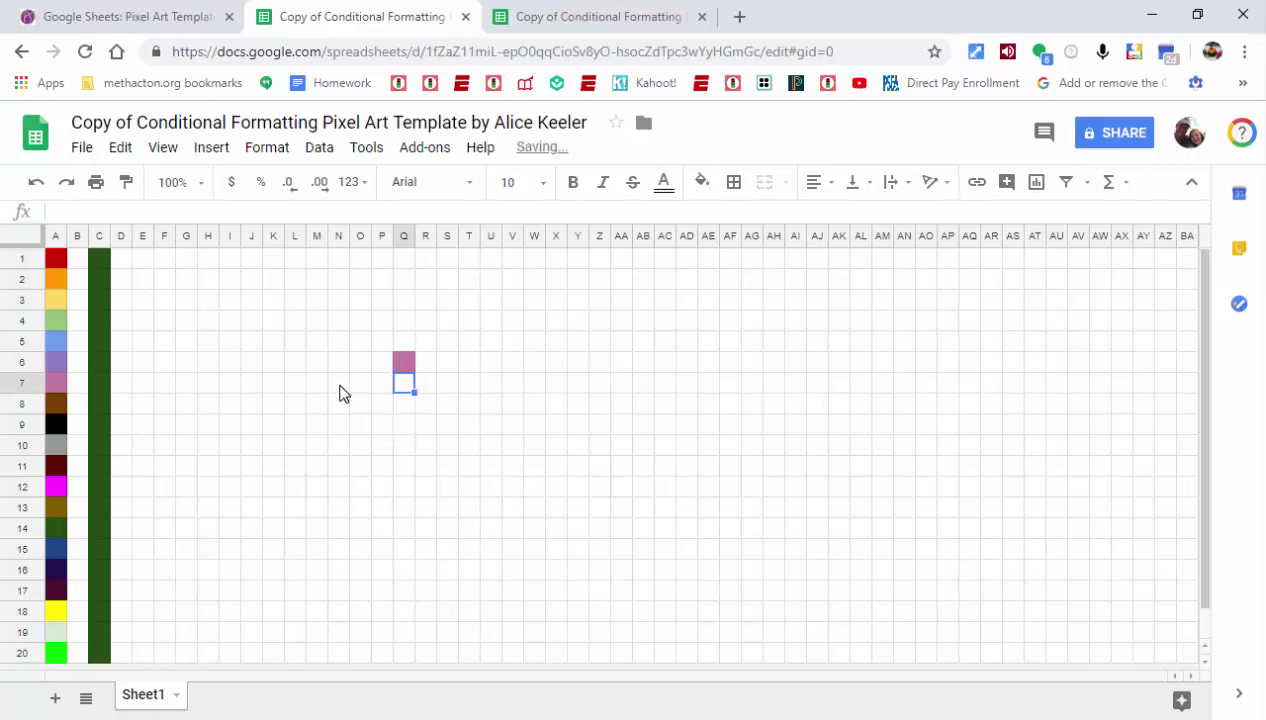
click(340, 386)
text(4)
key(Return)
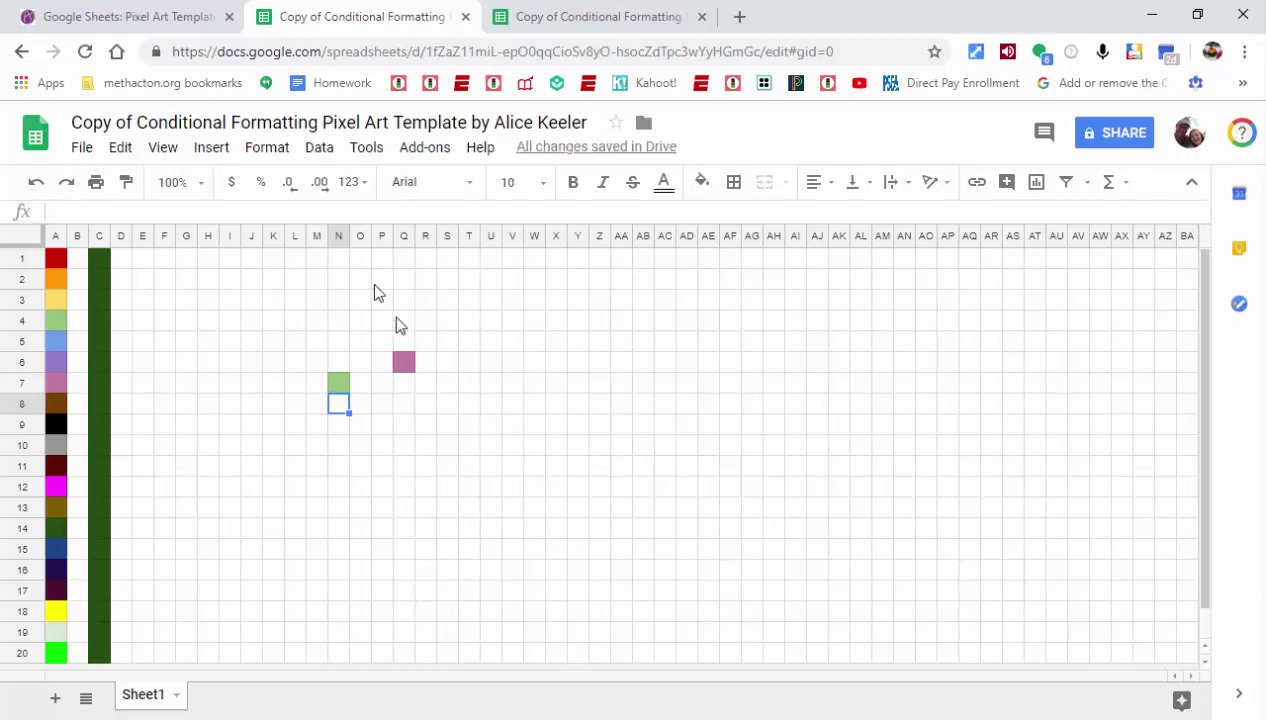
click(593, 16)
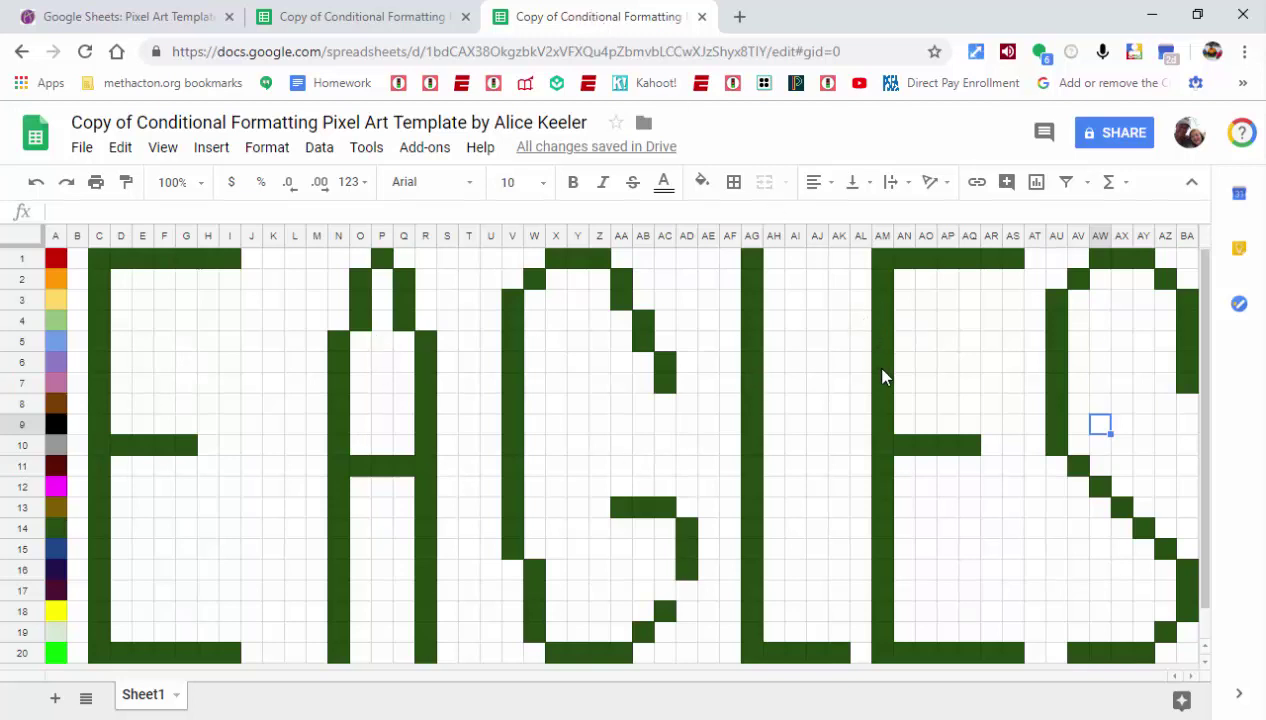
Select cell AO4 in the EAGLES sheet, then switch to the alicekeeler.com blog post tab
click(929, 337)
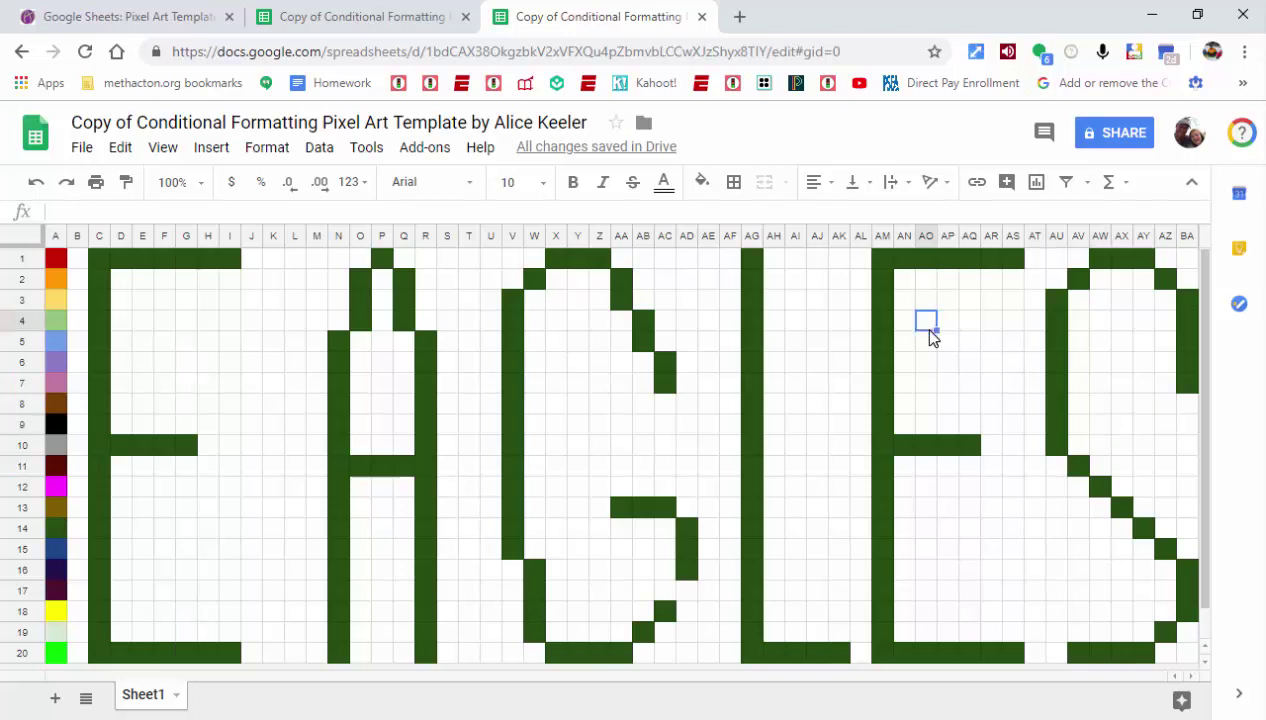
click(130, 18)
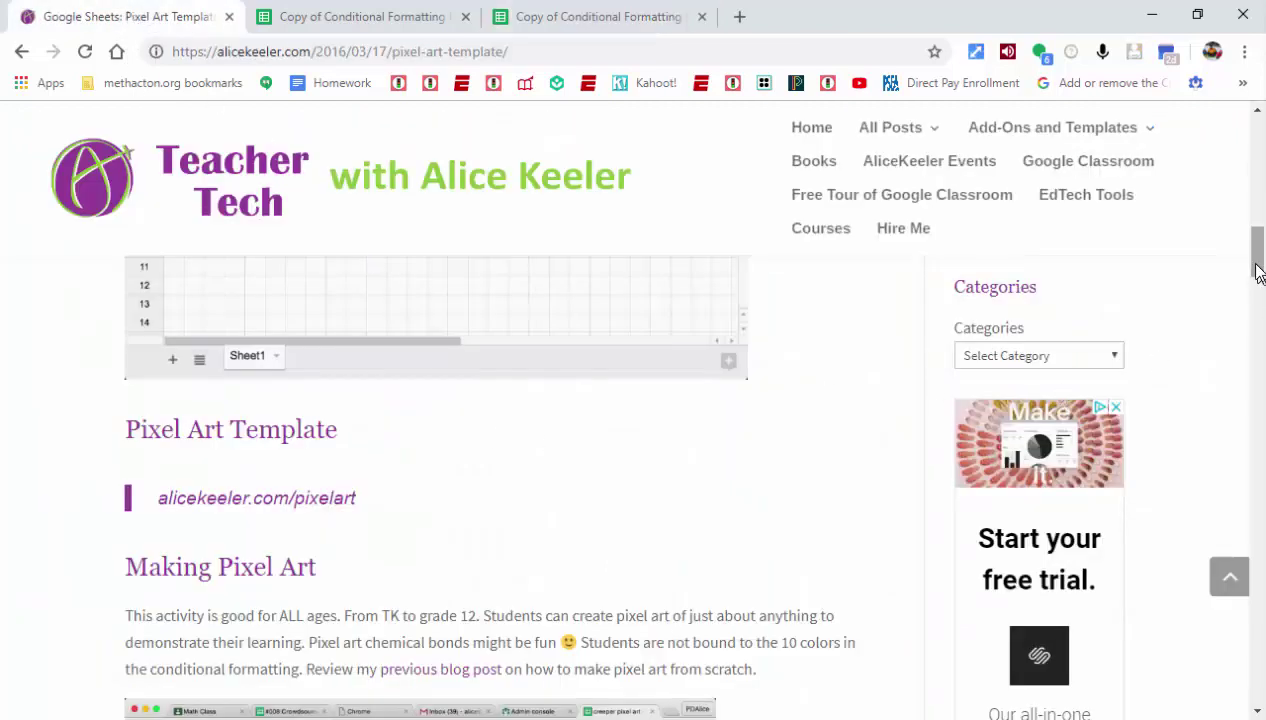
Scroll to the top of the post, return to the EAGLES sheet and select AA12
drag(1257, 263, 1258, 141)
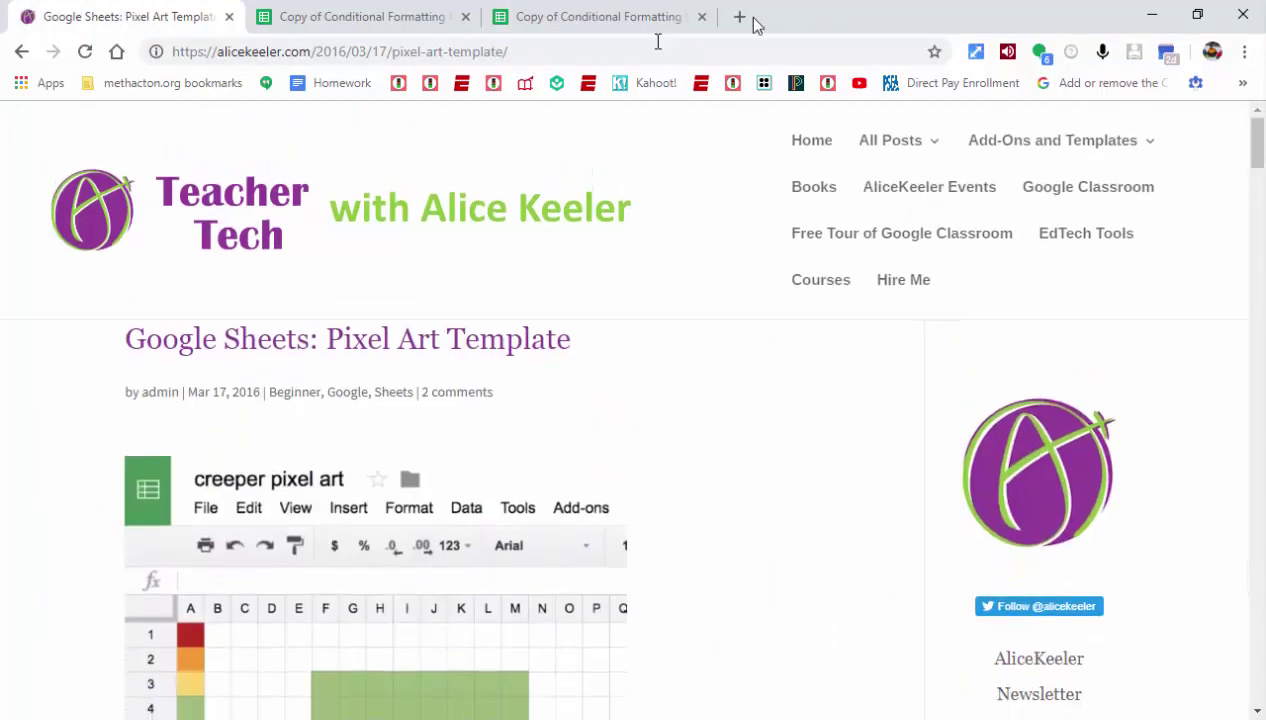
click(602, 22)
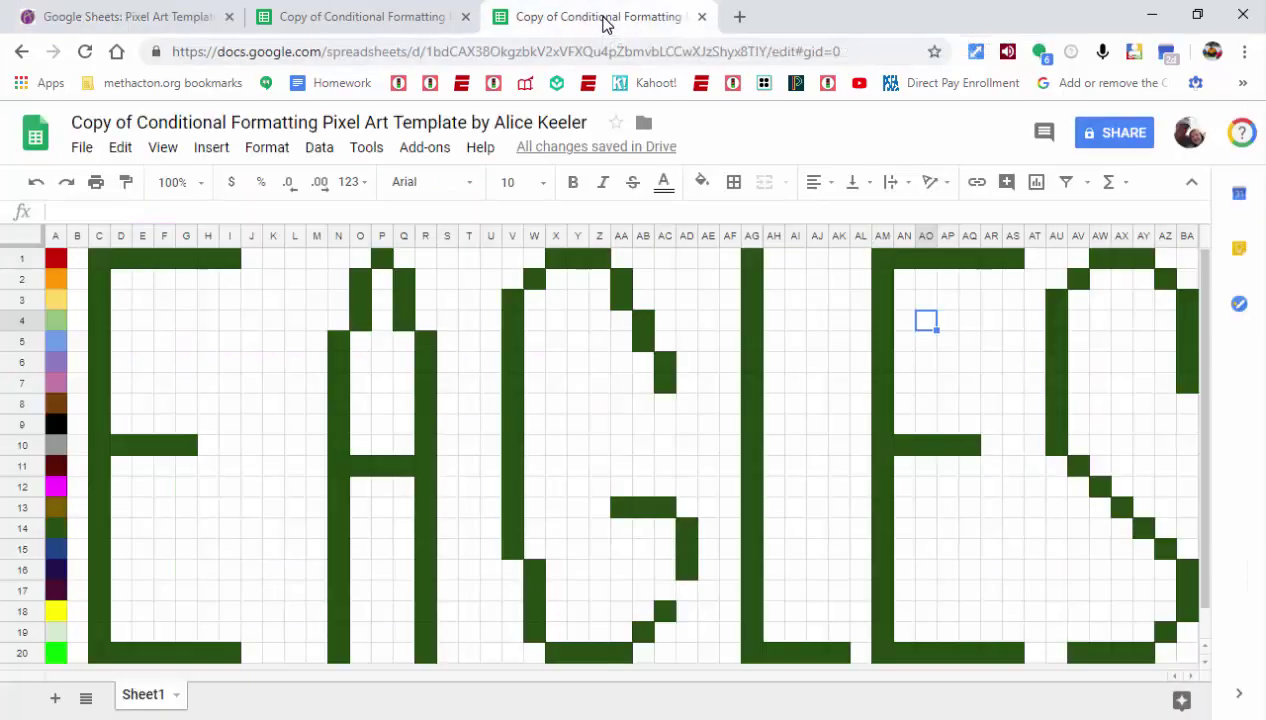
click(622, 487)
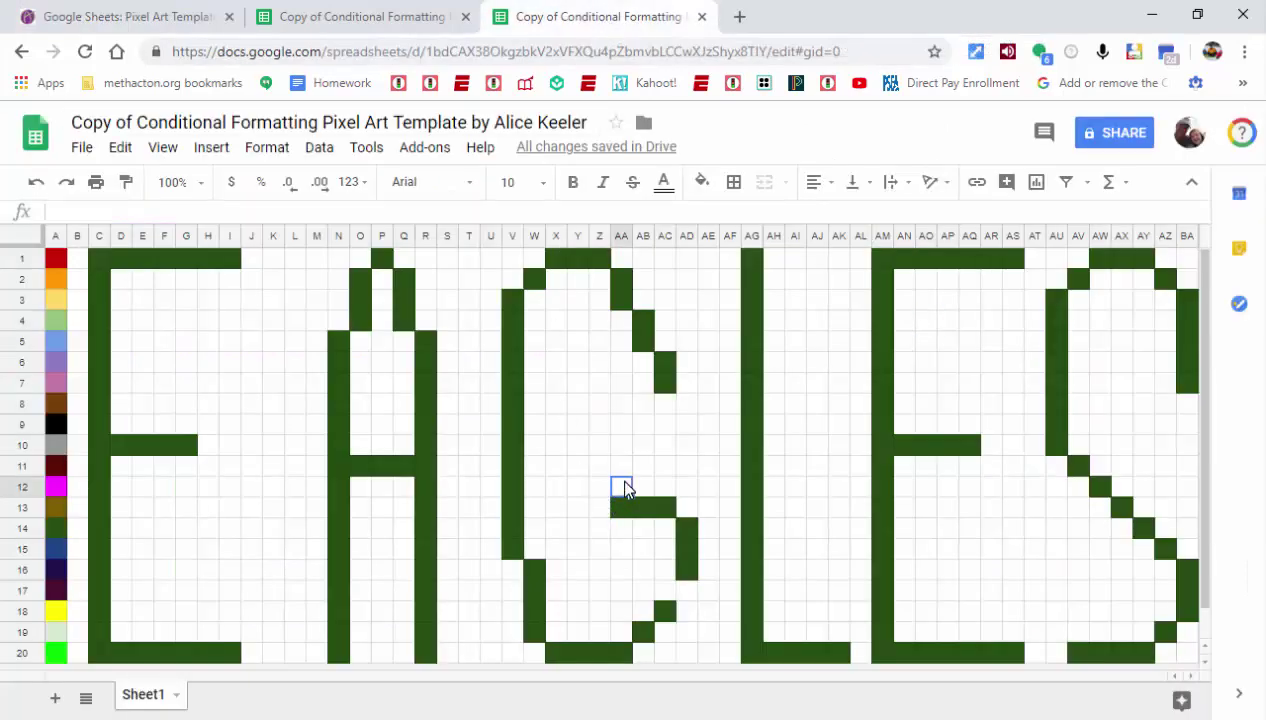